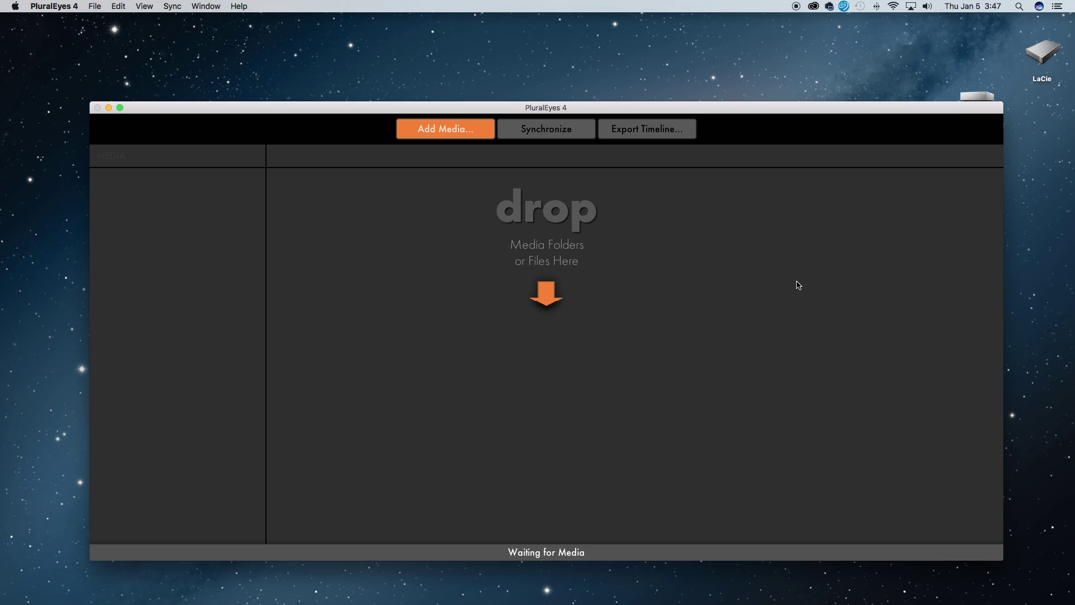
- Adjust the PluralEyes window position and open the Fumble buckers folder in Finder
left_click_drag(729, 111, 732, 90)
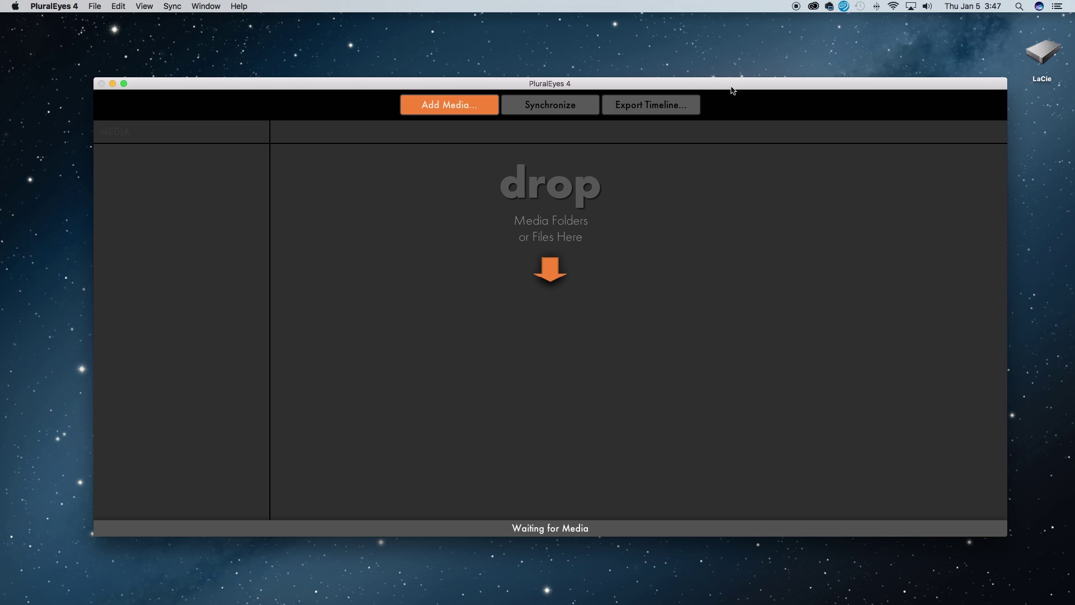
mouse_move(731, 85)
left_mouse_down()
mouse_move(736, 29)
mouse_move(728, 129)
mouse_move(715, 119)
mouse_move(720, 102)
left_mouse_up()
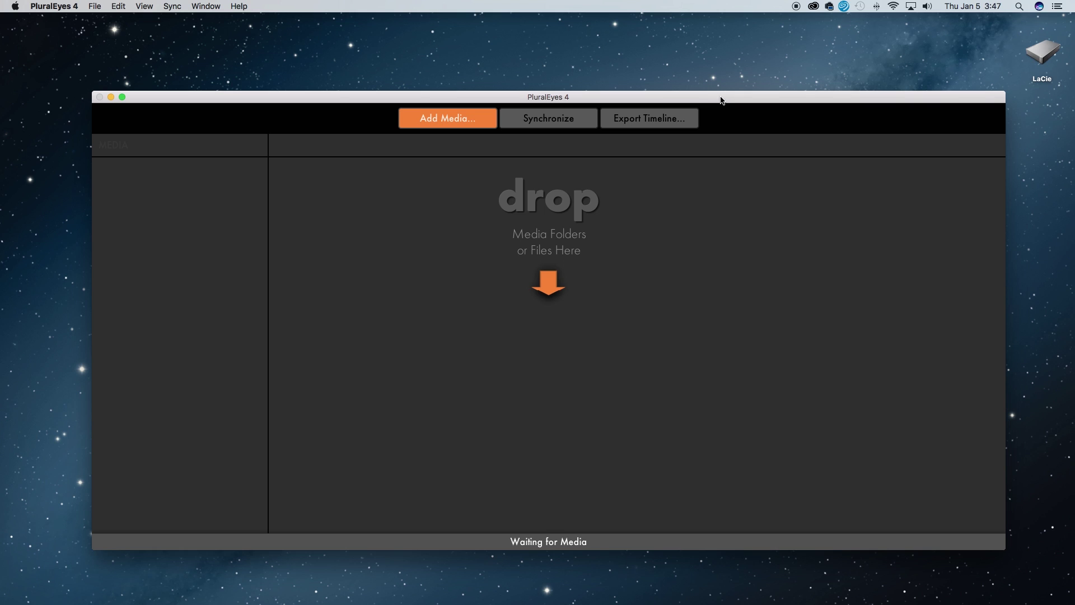
mouse_move(489, 594)
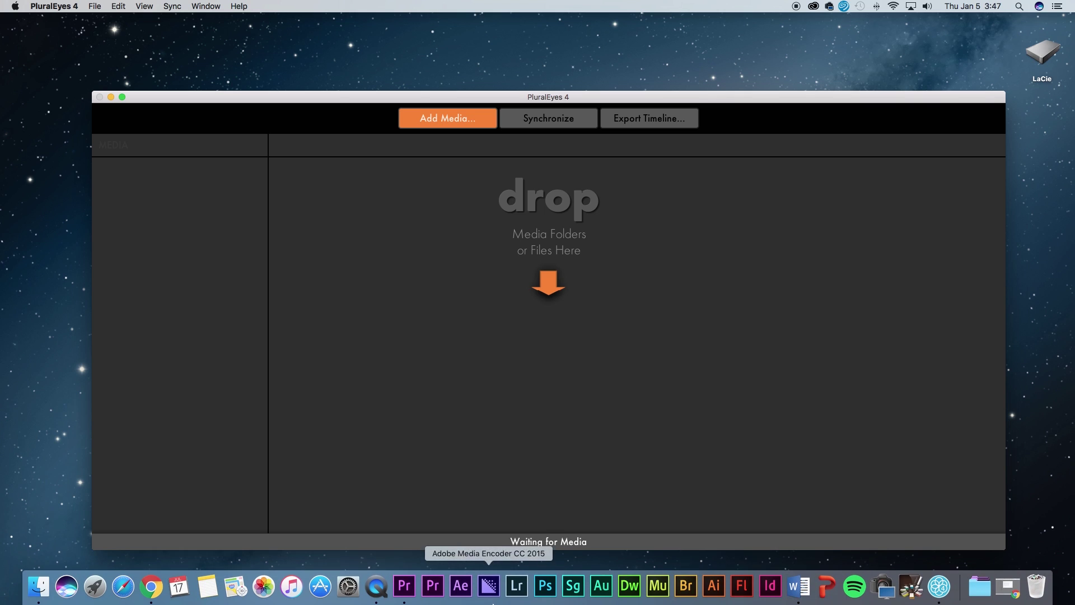
left_click(35, 591)
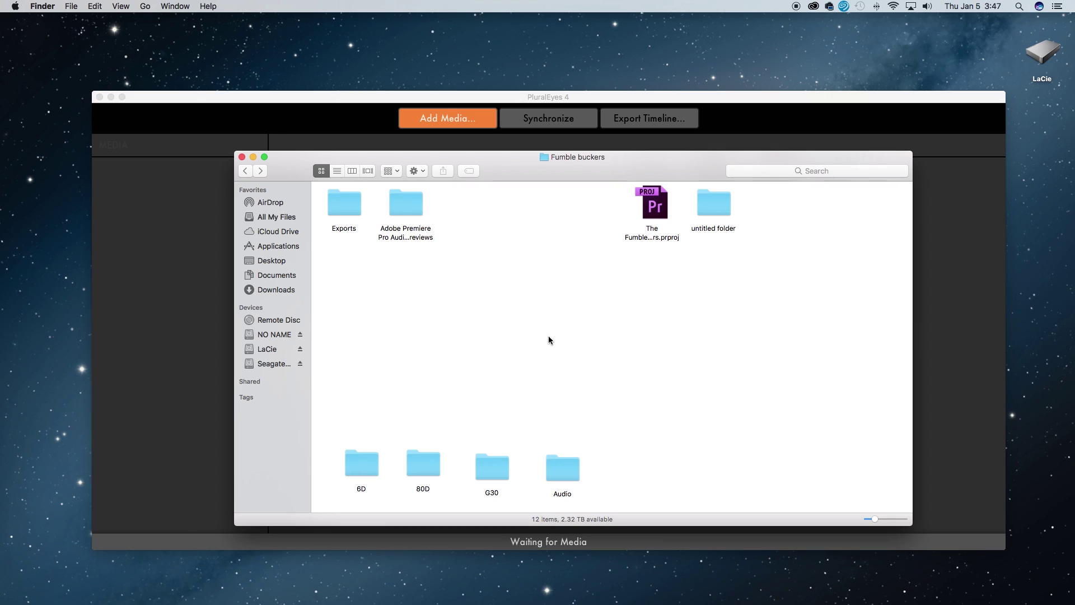
- Look through the 6D, 80D and Audio folders to check their clips
mouse_move(592, 179)
left_mouse_down()
mouse_move(592, 149)
mouse_move(592, 159)
left_mouse_up()
left_click_drag(344, 401, 521, 450)
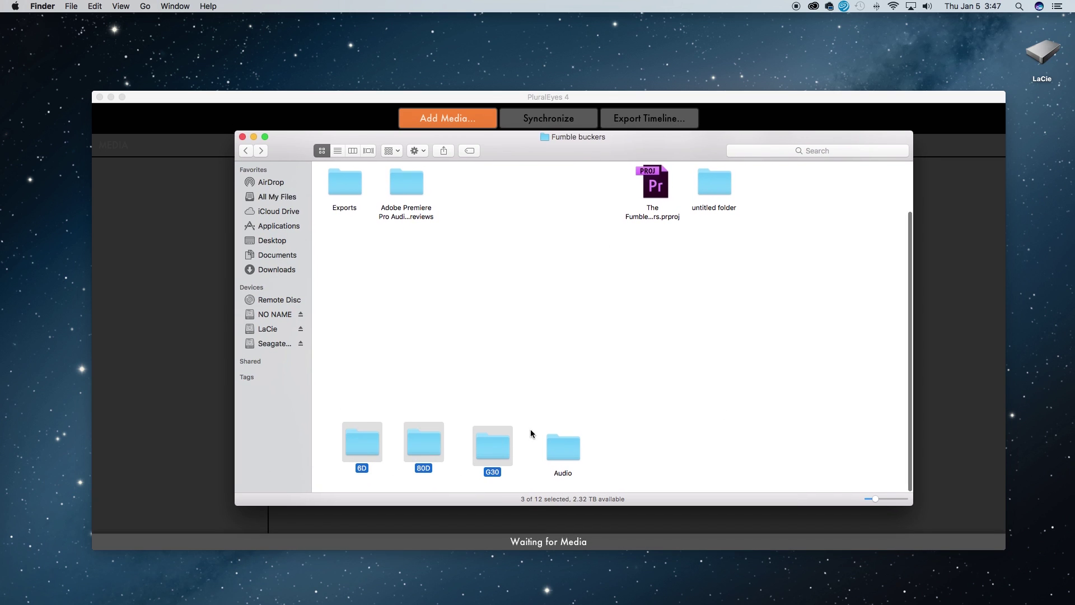
left_click(641, 398)
double_click(365, 441)
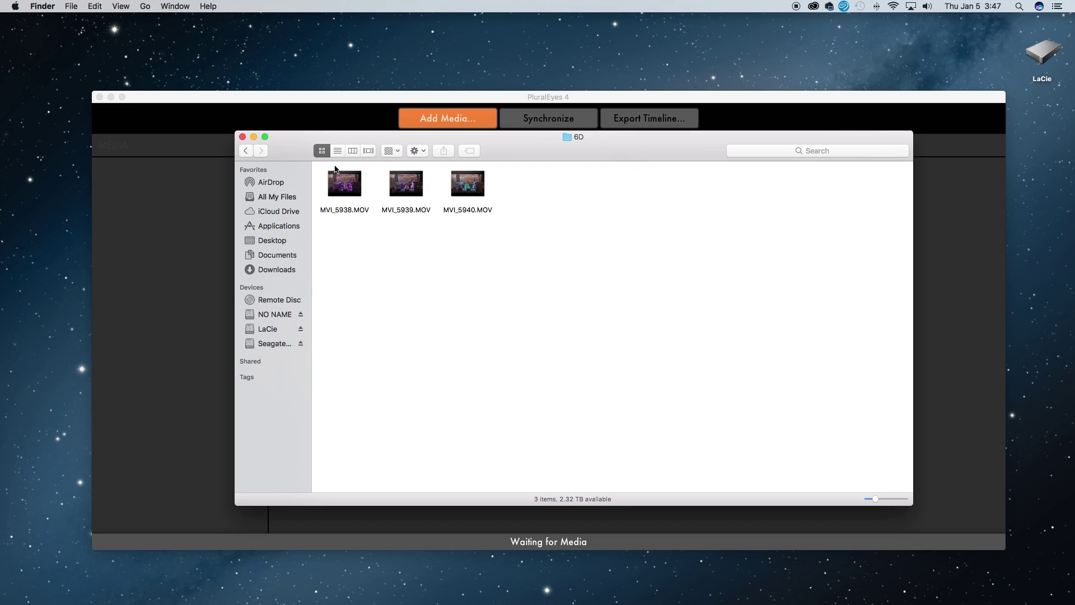
left_click(246, 150)
double_click(423, 442)
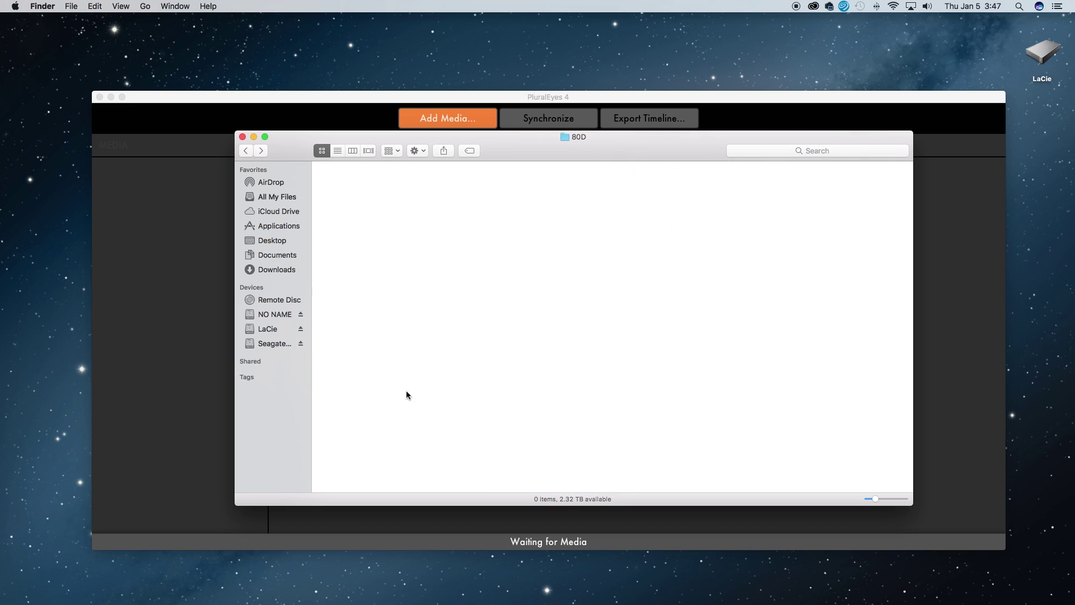
left_click(245, 150)
double_click(571, 456)
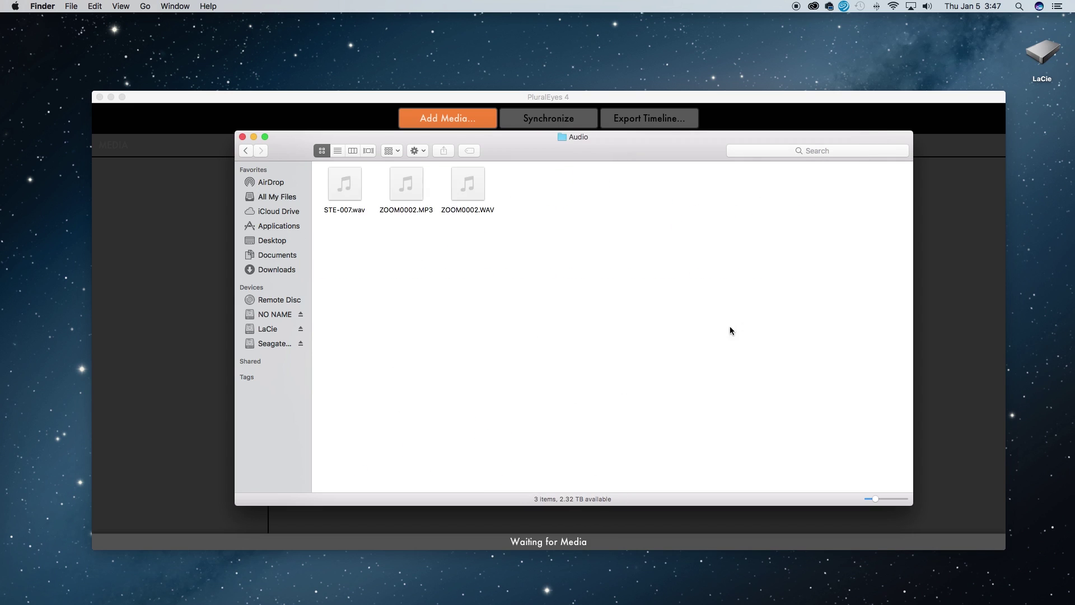
left_click_drag(523, 192, 328, 192)
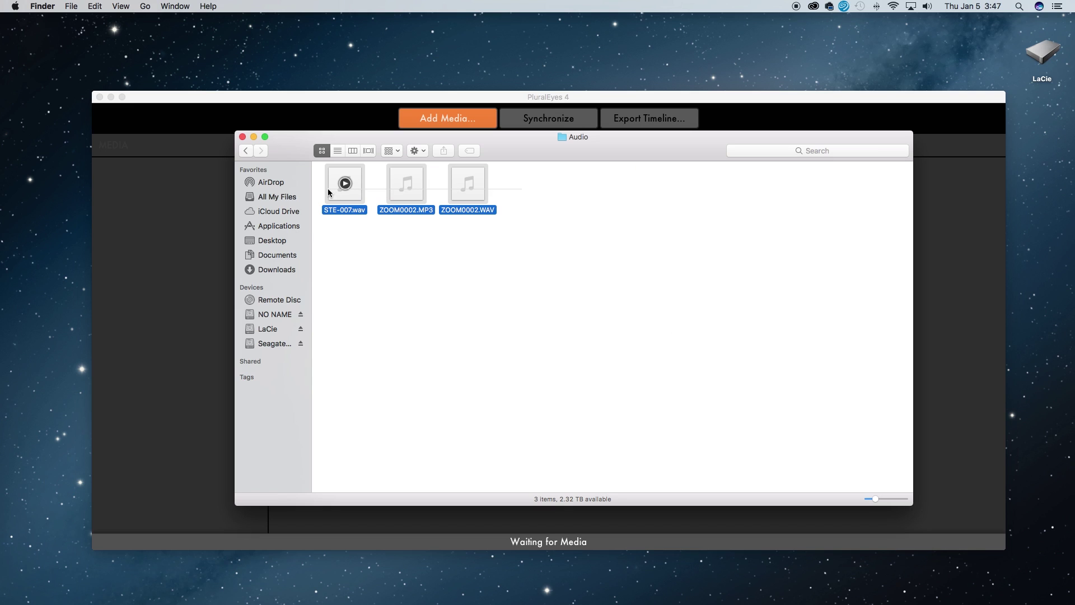
left_click(364, 250)
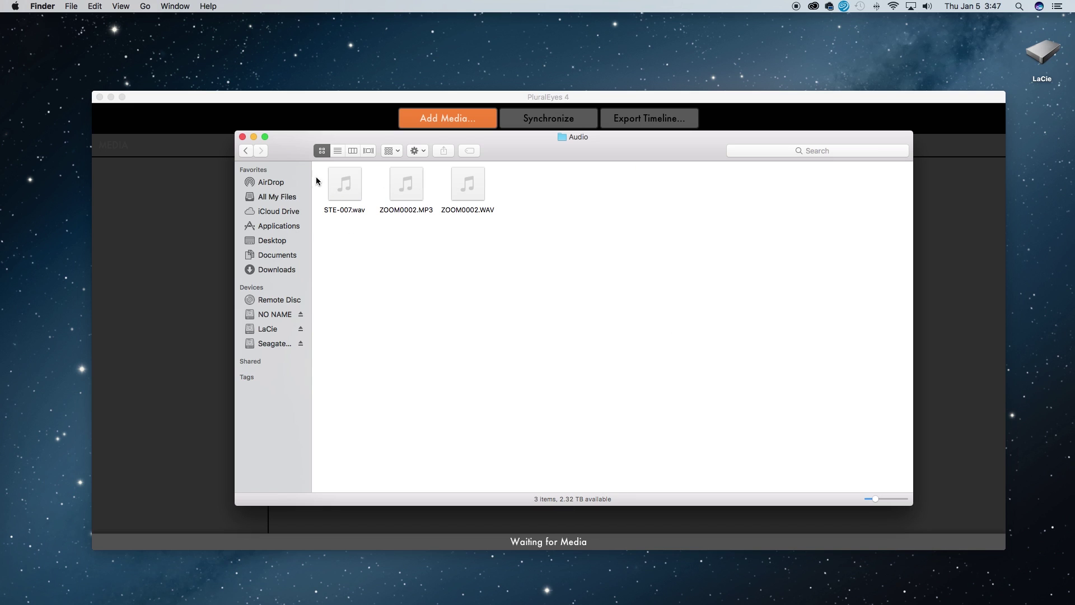
left_click(245, 151)
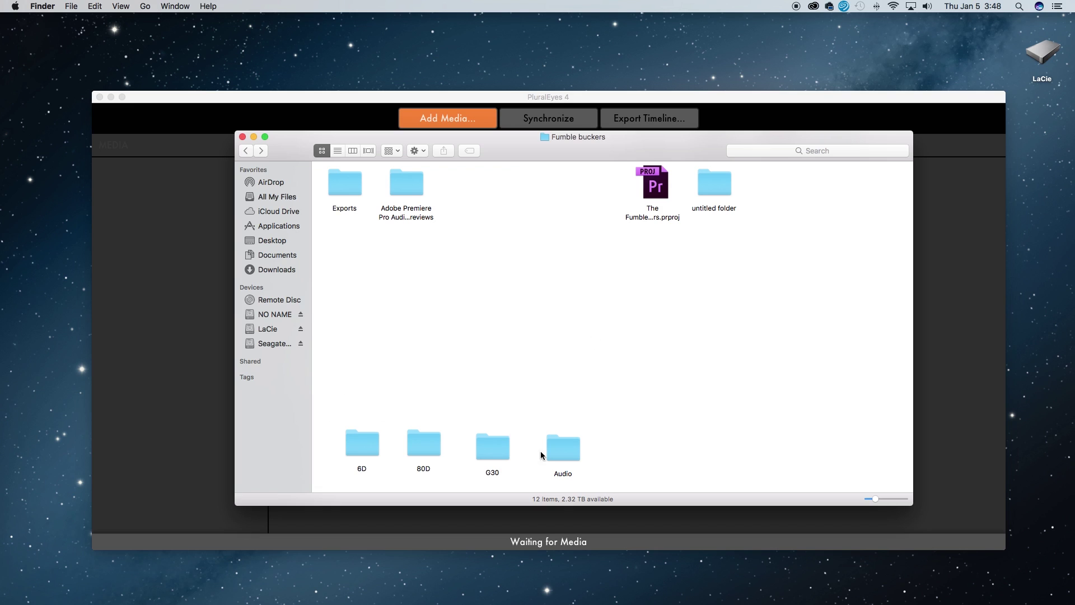
- Recheck the Audio folder and trial-select the 6D, 80D, G30 and Audio folders together
double_click(560, 448)
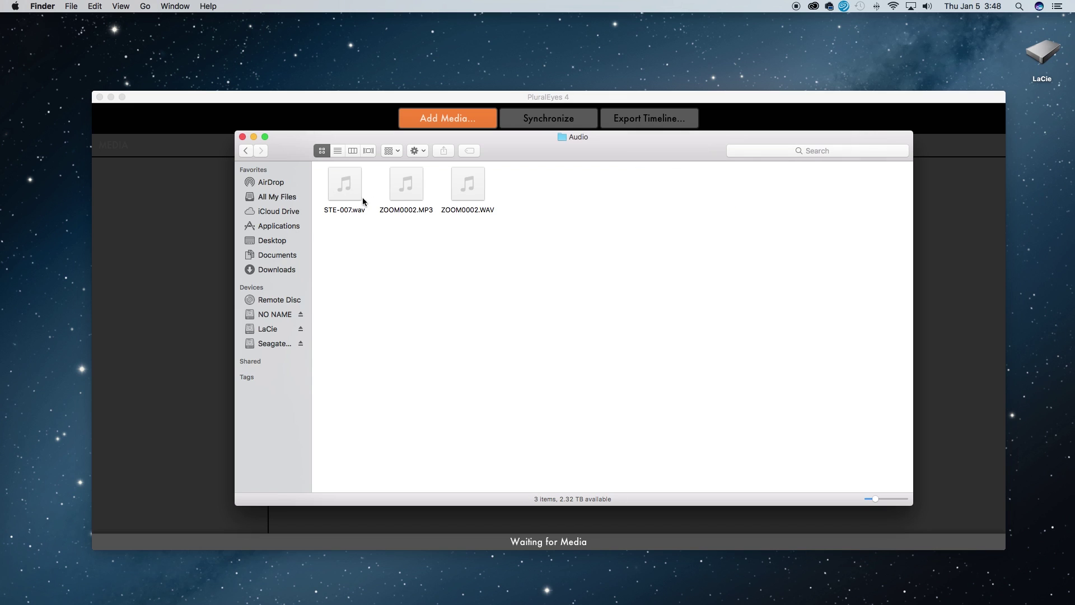
mouse_move(481, 190)
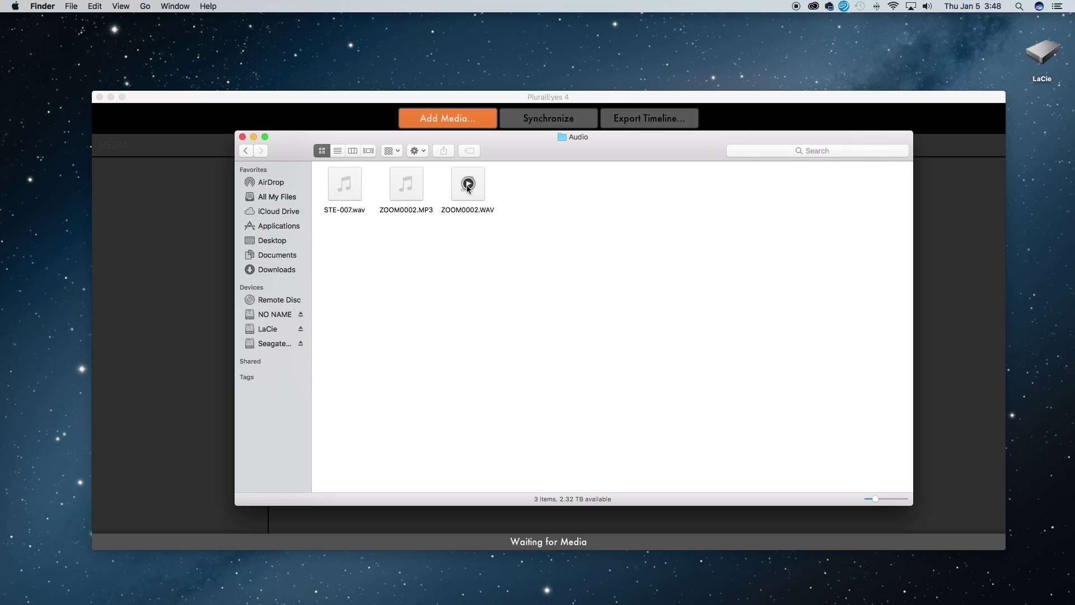
left_click(246, 150)
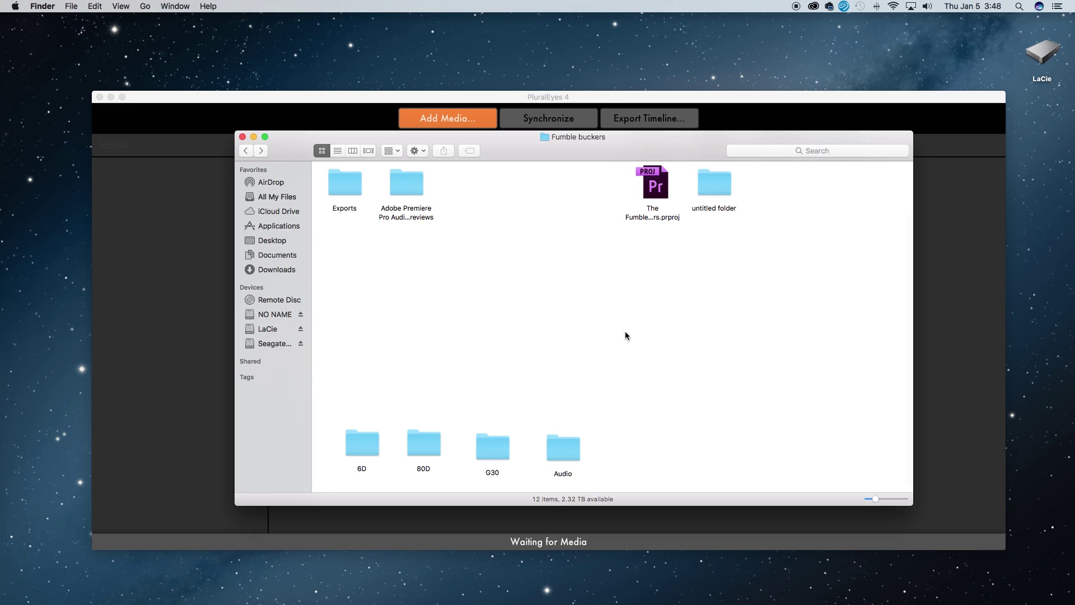
left_click_drag(336, 407, 657, 476)
left_click(658, 306)
scroll(655, 297, "up", 3)
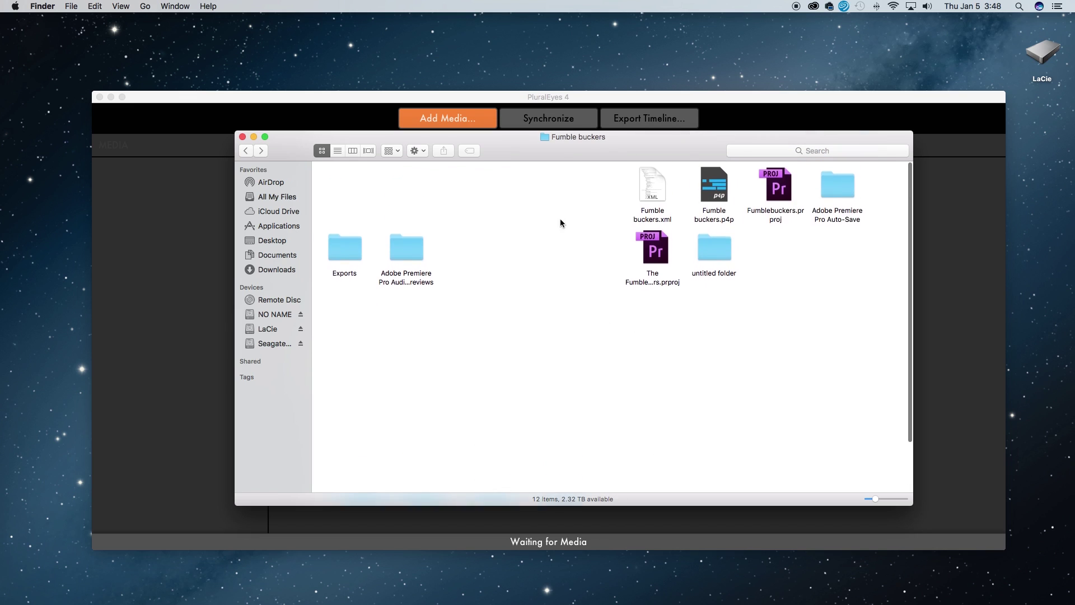
scroll(779, 263, "down", 3)
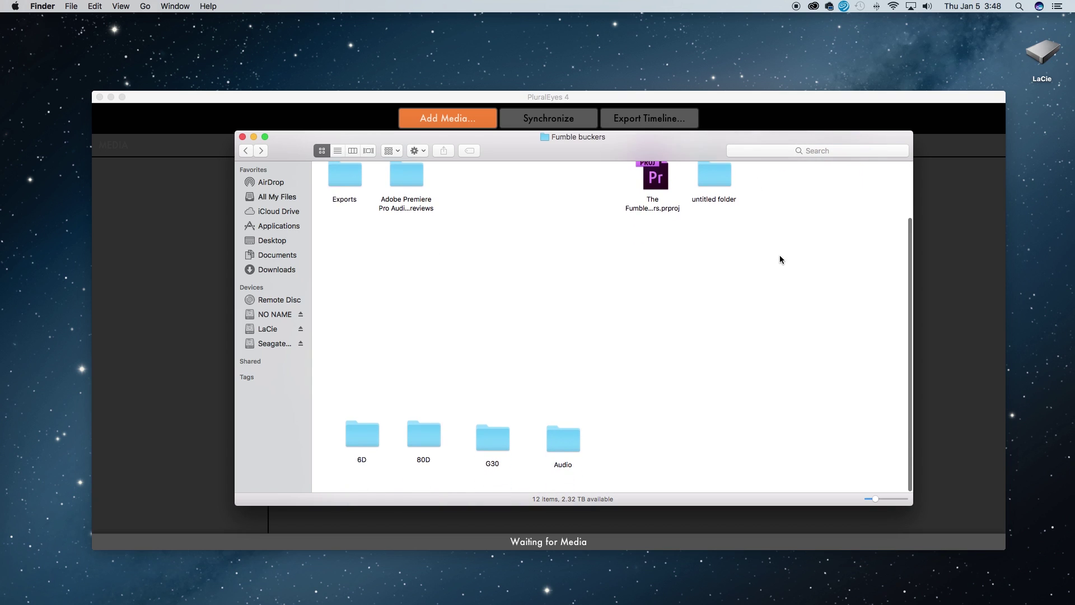
scroll(441, 294, "up", 3)
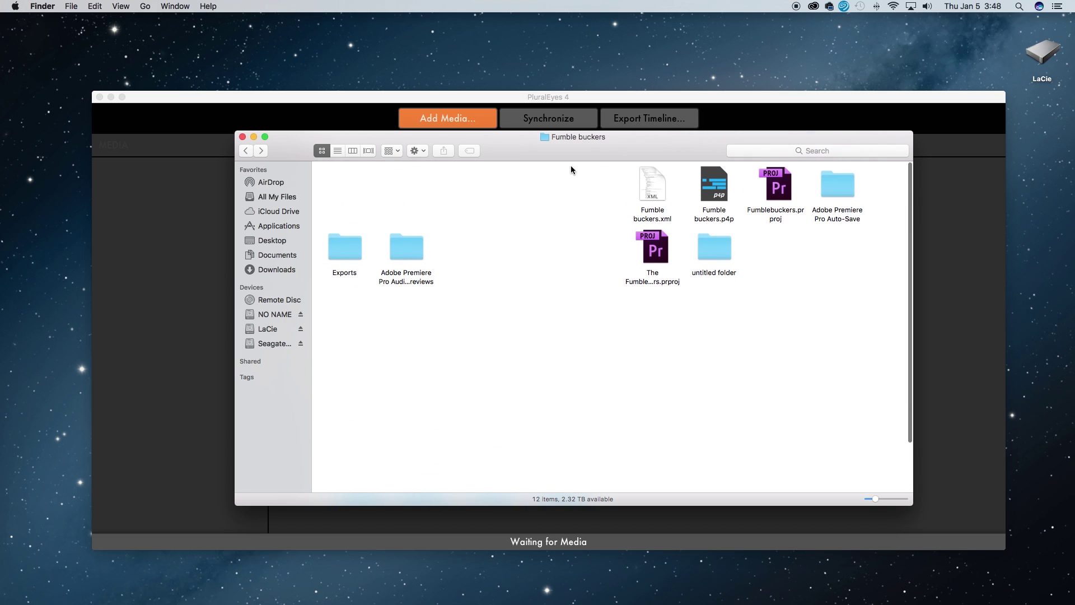
scroll(547, 408, "down", 3)
left_click_drag(348, 442, 698, 396)
left_click(699, 396)
left_click_drag(336, 402, 644, 466)
left_click(670, 450)
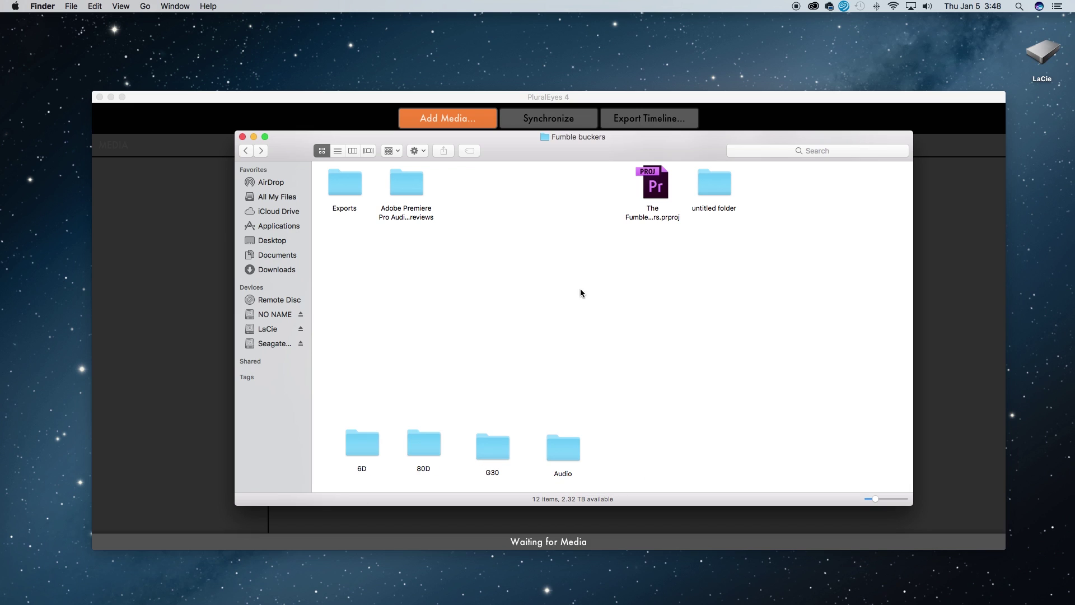
- Return to PluralEyes and open the Add Media file picker
left_click(161, 277)
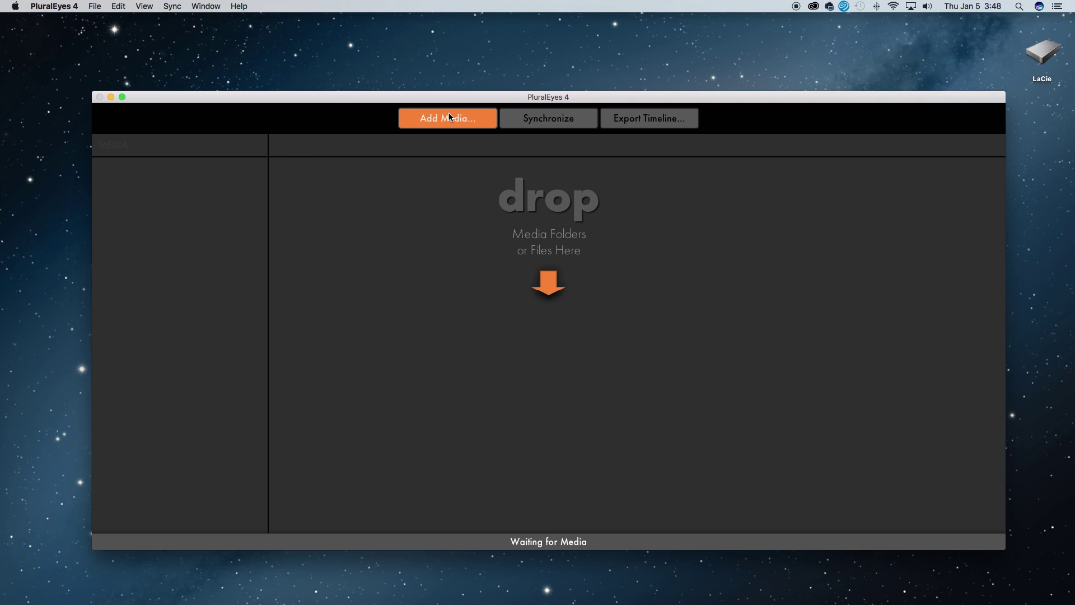
left_click_drag(459, 104, 459, 94)
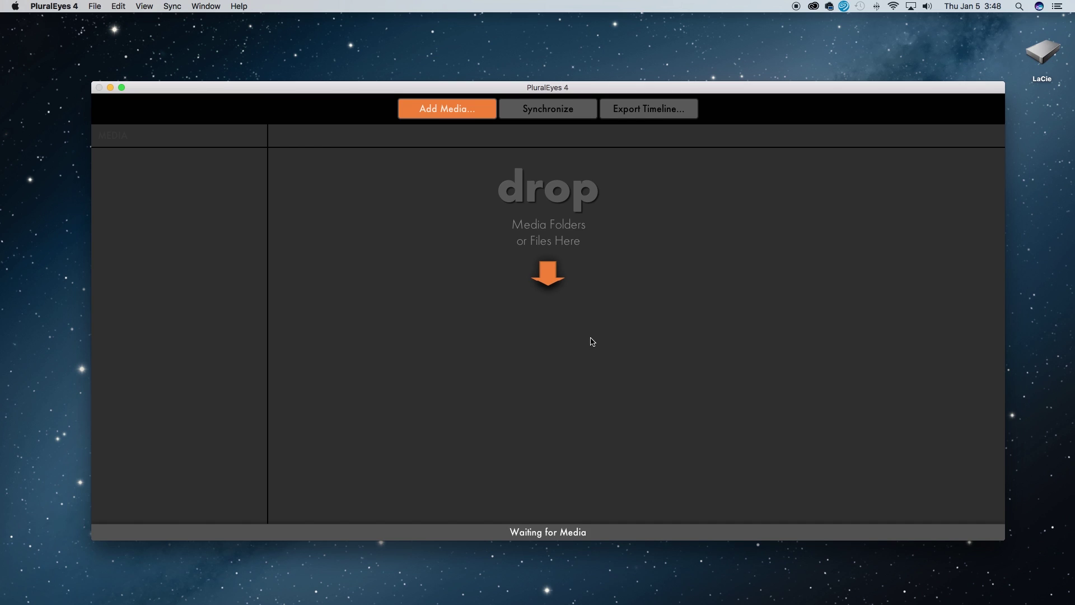
left_click(593, 341)
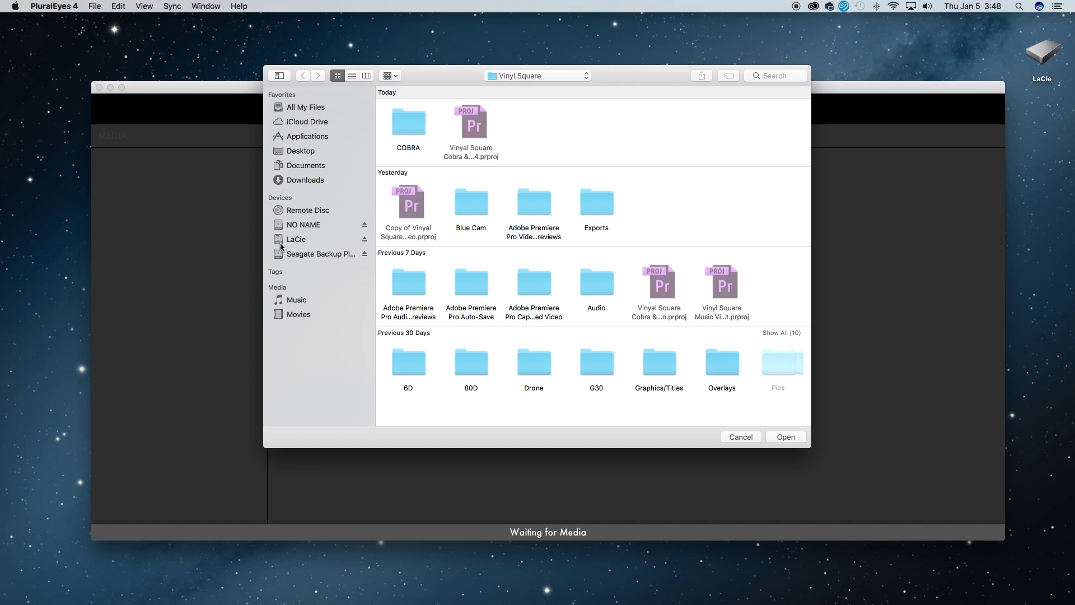
- Cancel the file picker and drag the 6D, 80D, G30 and Audio folders into PluralEyes
left_click(740, 437)
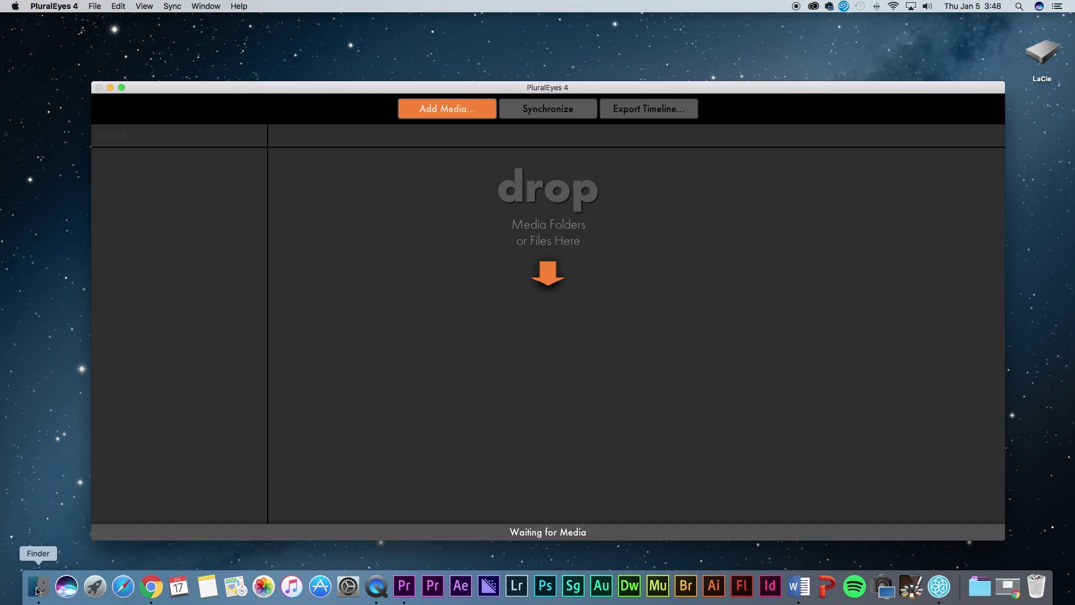
left_click(37, 588)
left_click_drag(383, 137, 808, 148)
left_click_drag(764, 405, 1014, 485)
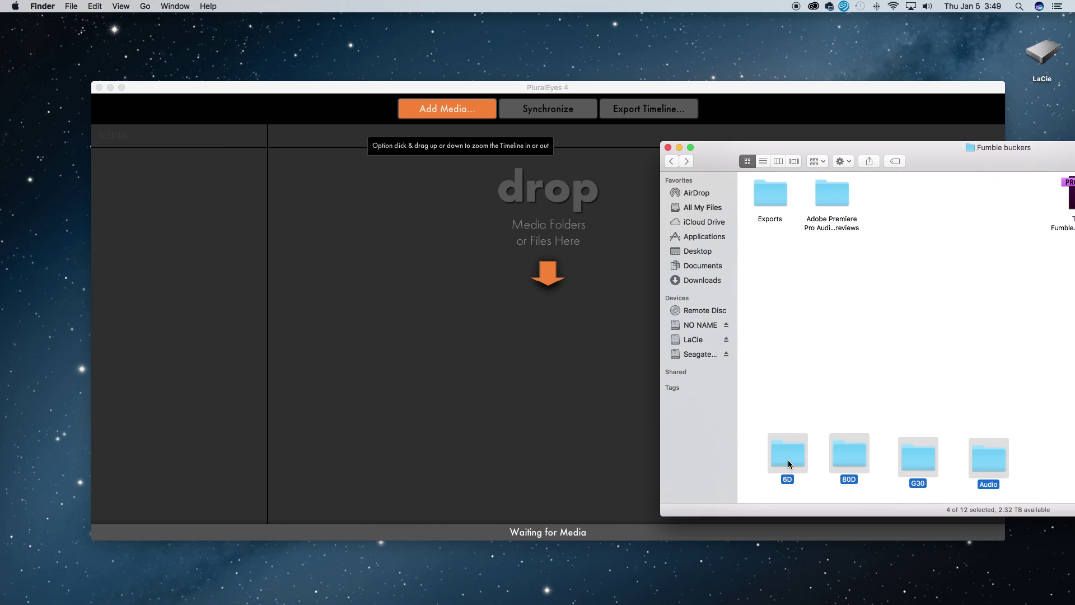
left_click_drag(789, 465, 409, 278)
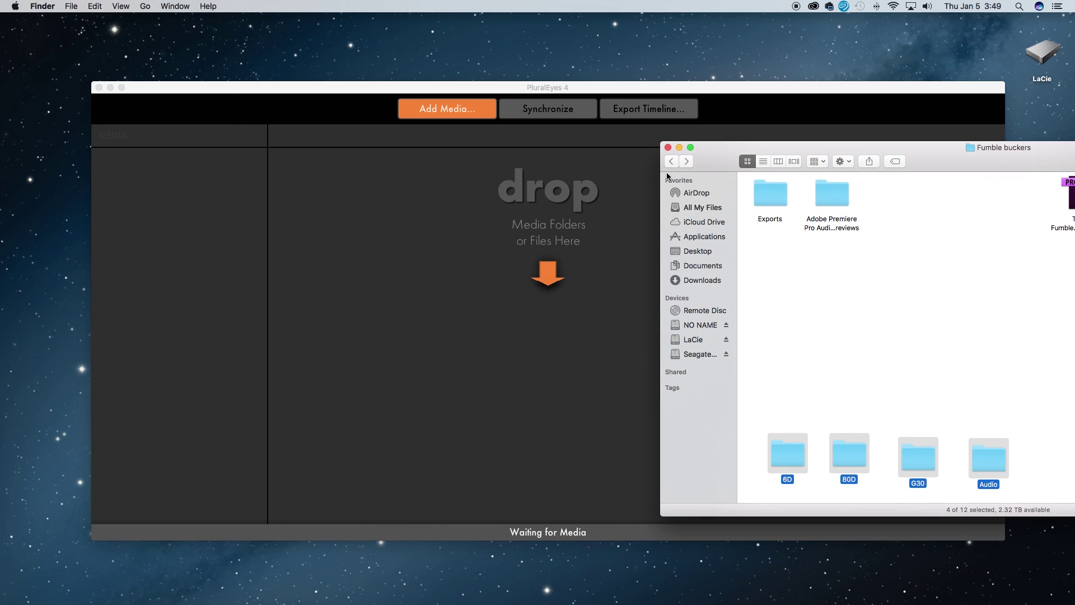
- Move the Finder window aside and bring PluralEyes back to the front
left_click(1055, 158)
left_click_drag(1000, 150, 610, 223)
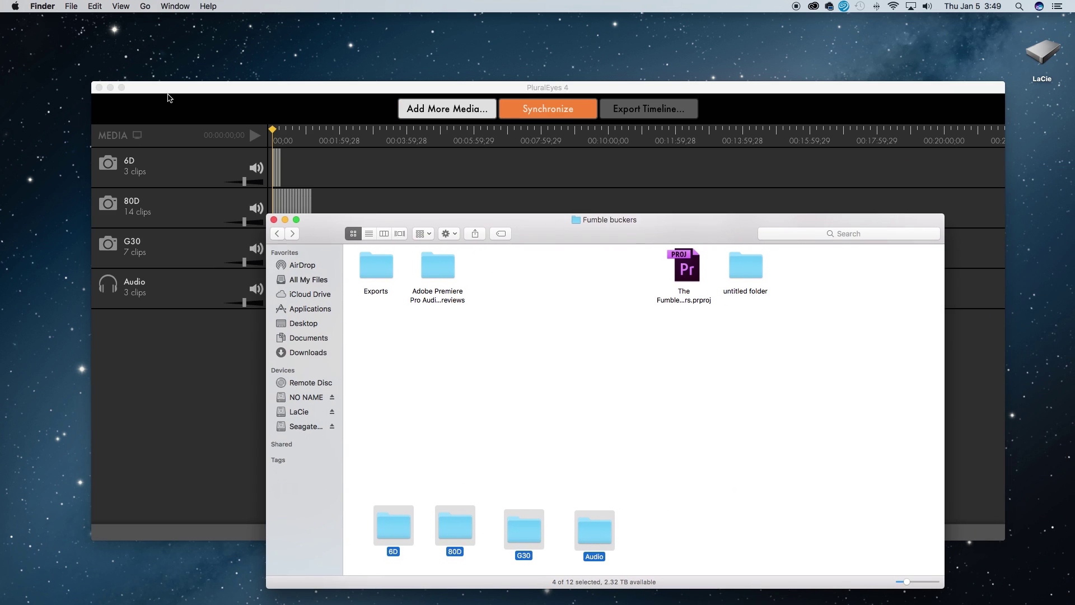
left_click(146, 101)
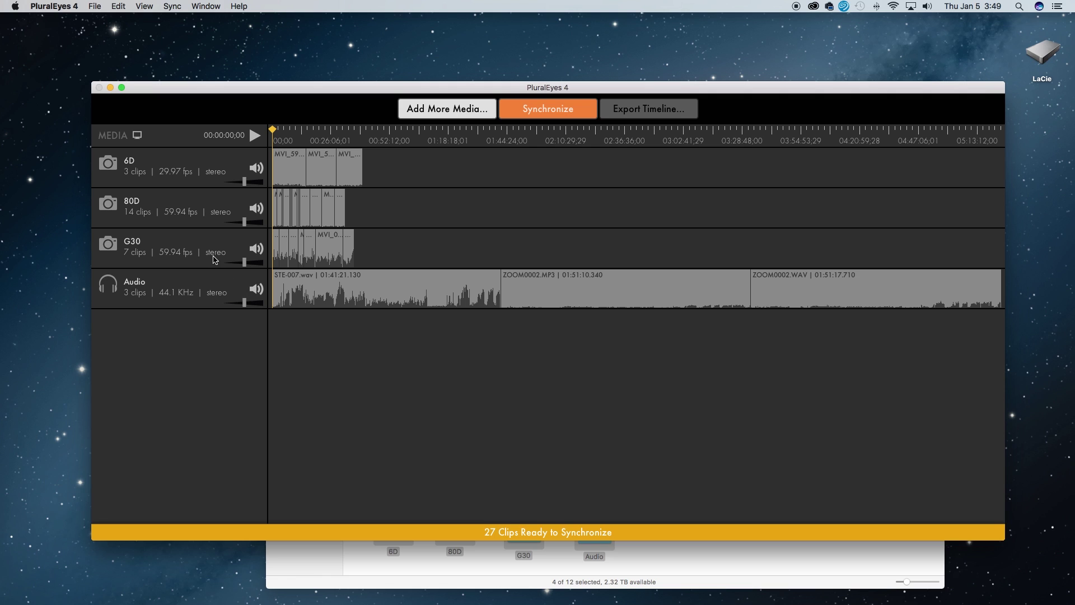
- Run Synchronize on all 27 clips across the 6D, 80D, G30 and Audio tracks
left_click(540, 110)
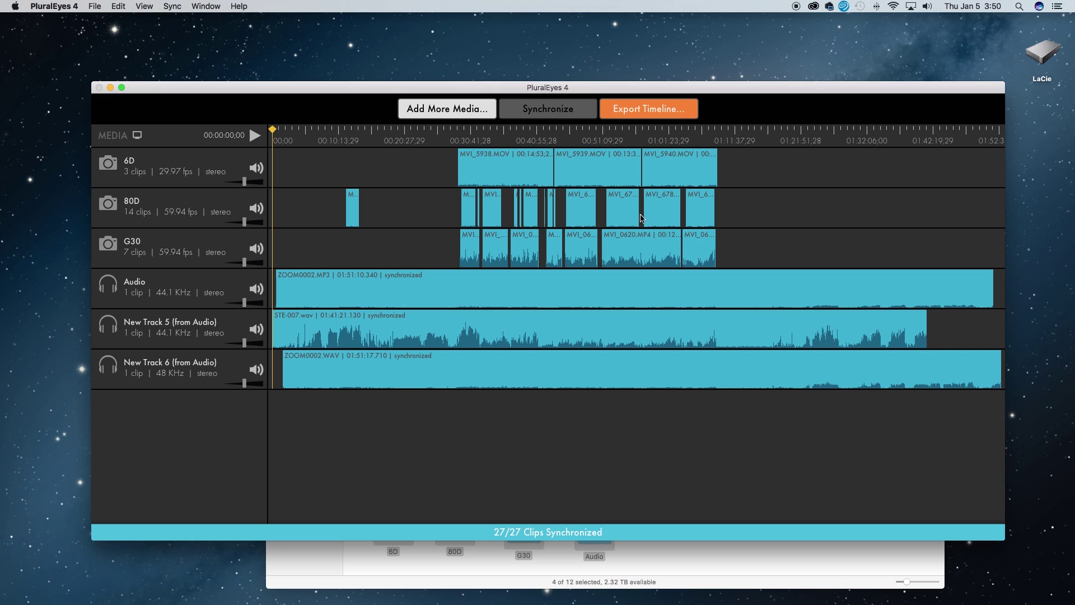
- Open the Export Timeline settings and the Choose Destination dialog
left_click(658, 111)
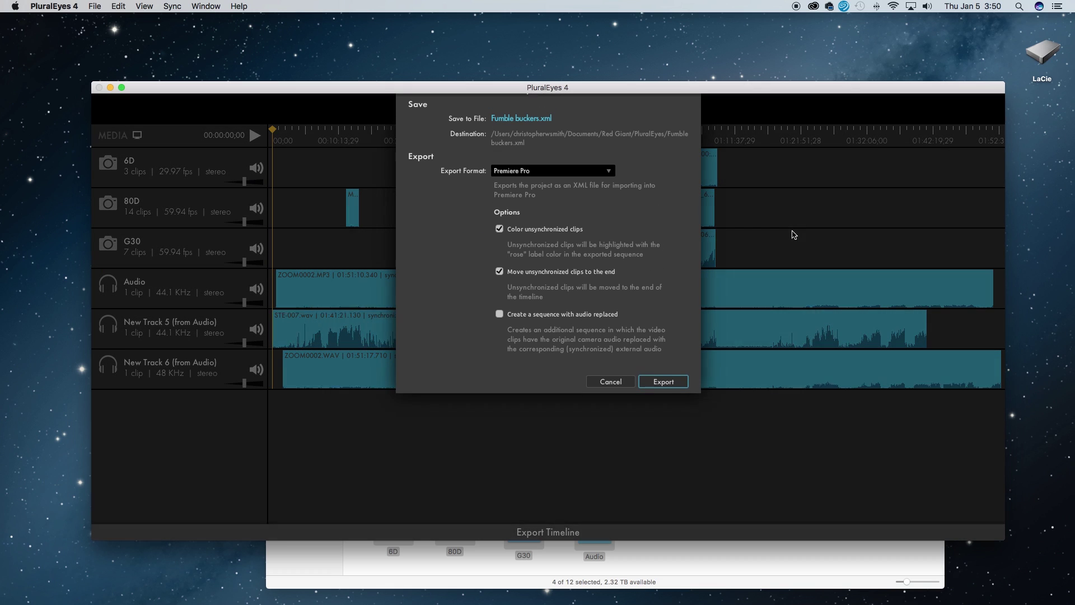
left_click(521, 134)
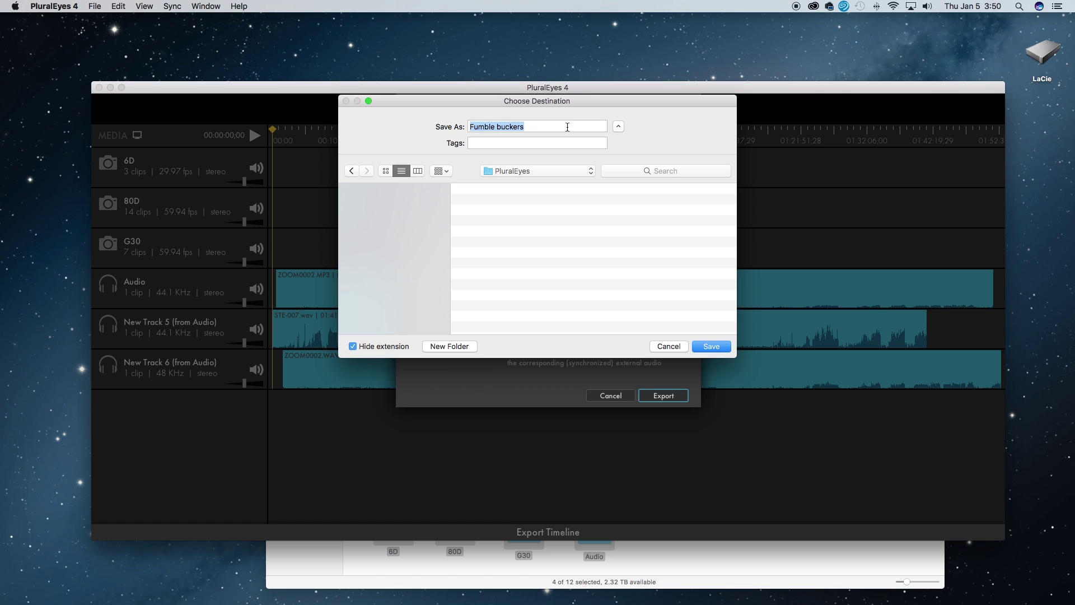
left_click(533, 127)
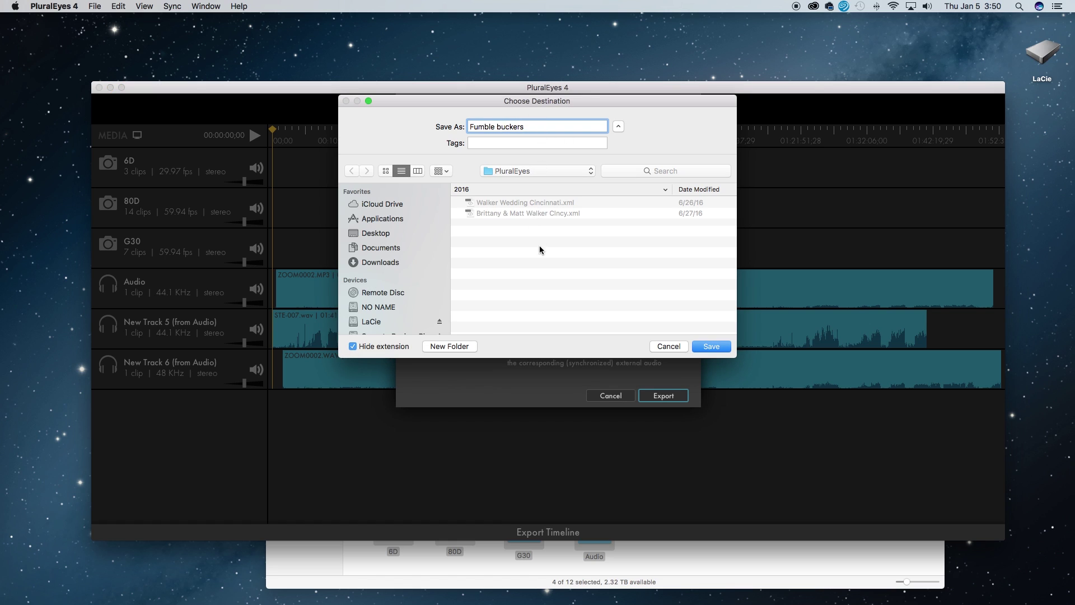
- Save to Seagate Backup Plus Drive > Vinyl Square > COBRA > Fumble buckers, replacing Fumble buckers.xml
scroll(384, 312, "down", 2)
left_click(385, 313)
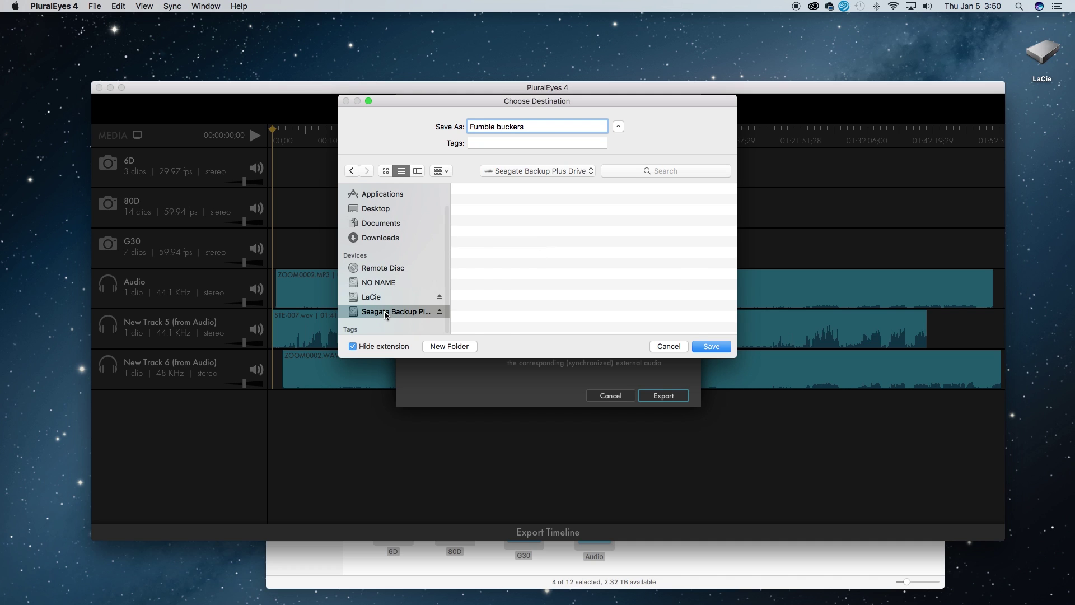
scroll(534, 235, "down", 1)
scroll(535, 235, "up", 1)
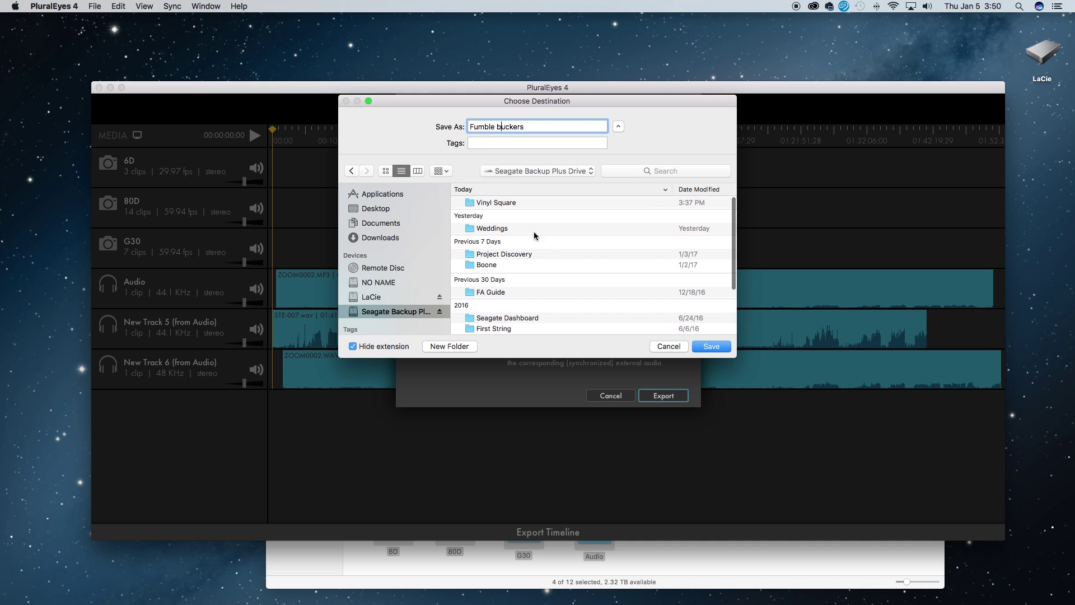
double_click(496, 202)
scroll(540, 284, "down", 10)
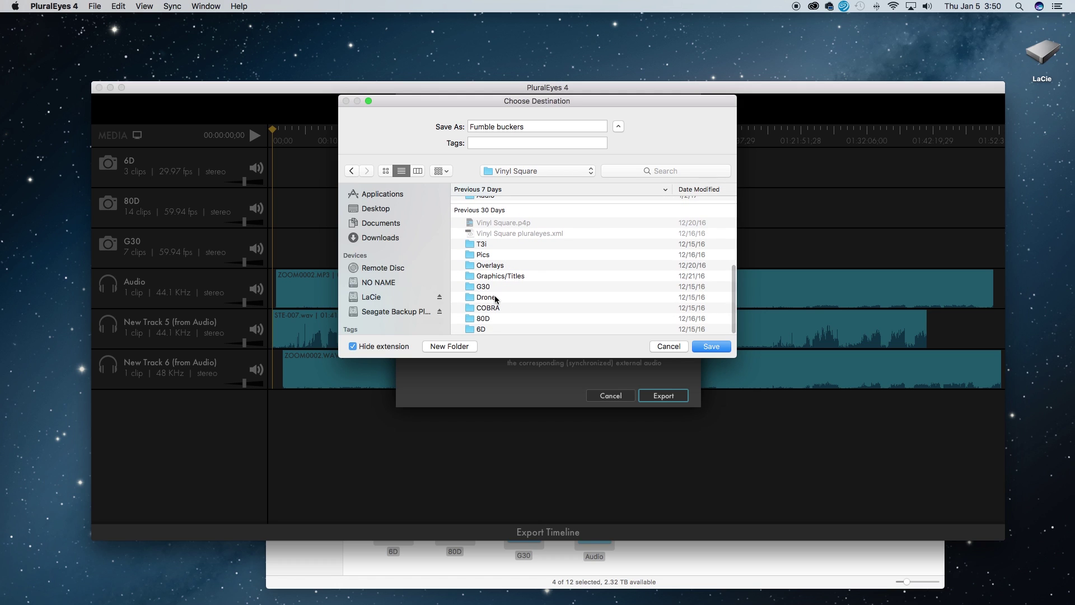
double_click(495, 307)
double_click(510, 204)
scroll(515, 269, "down", 5)
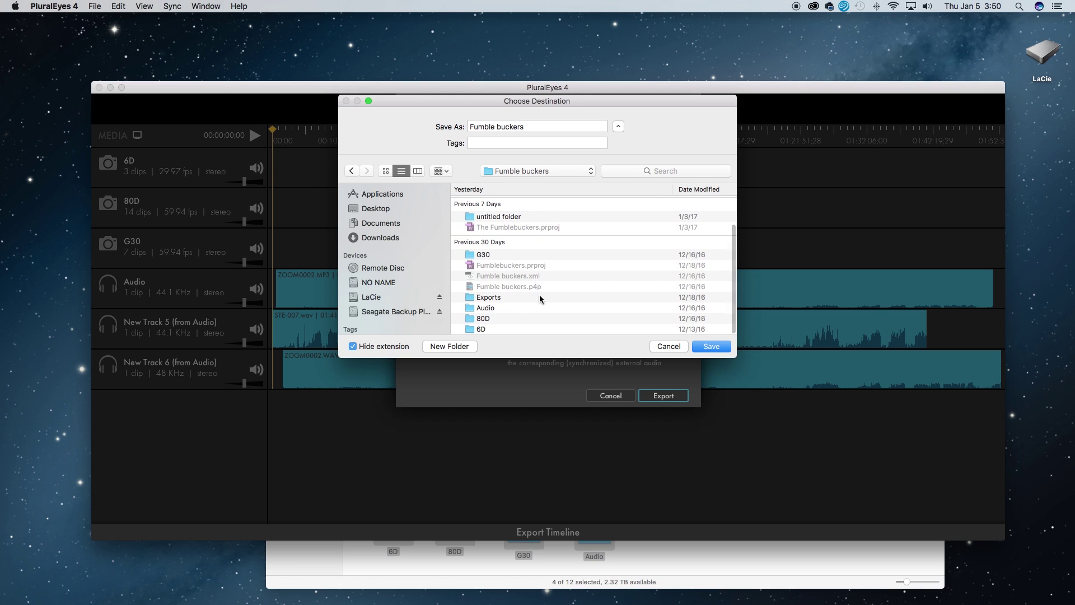
scroll(546, 297, "up", 3)
left_click(711, 346)
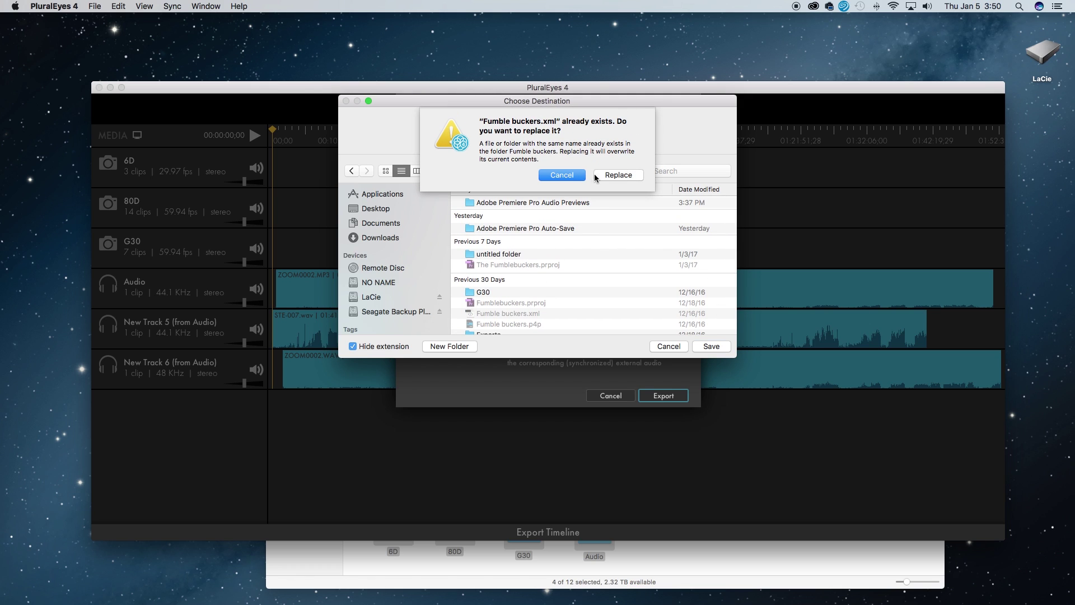
left_click(620, 175)
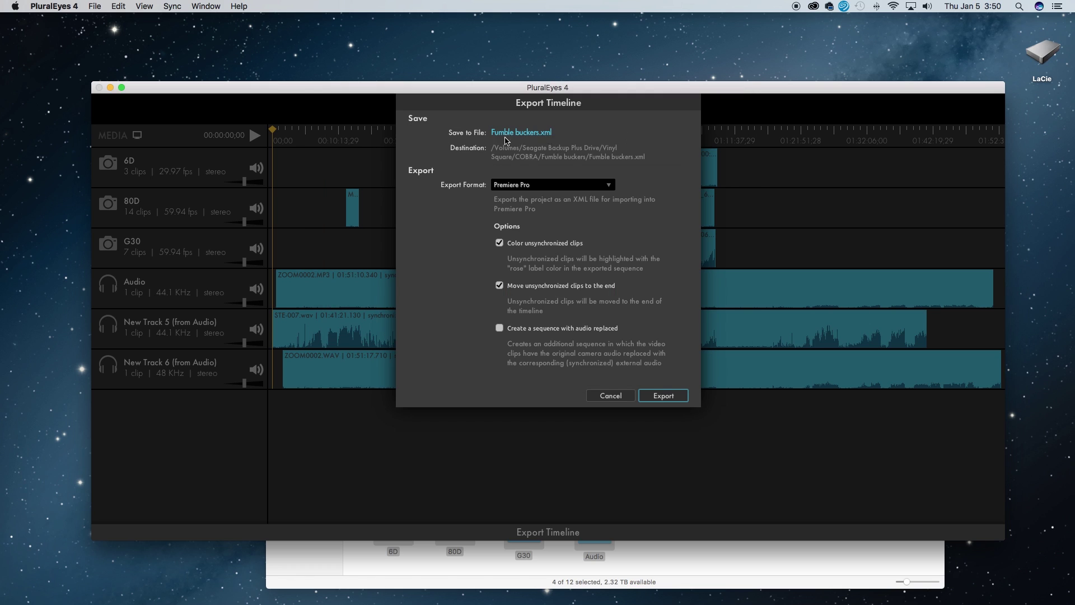
- Keep Premiere Pro as the export format with default options and export the XML
left_click(527, 186)
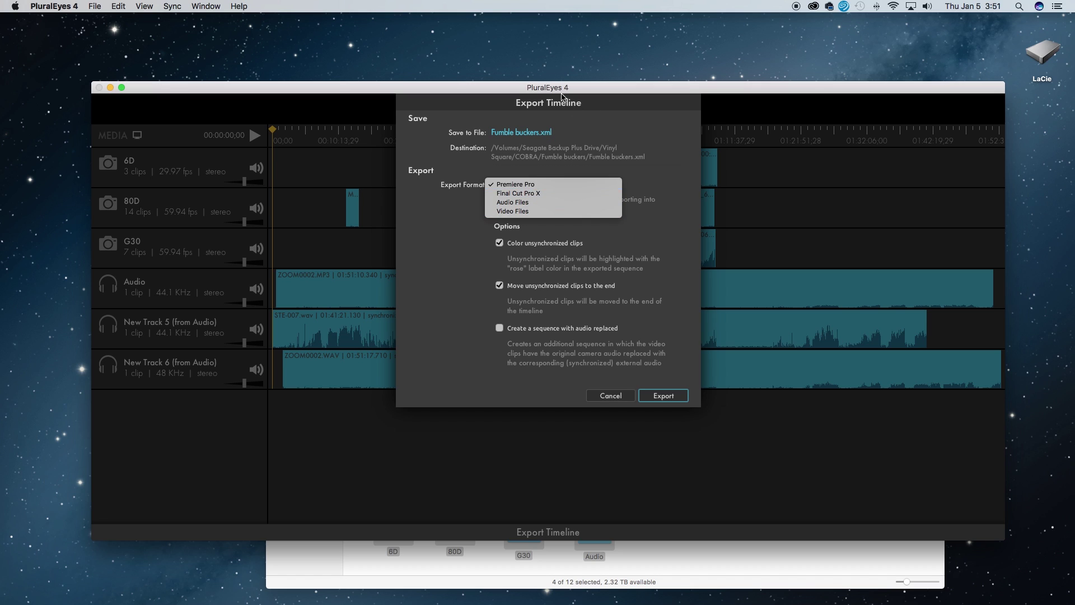
left_click(543, 183)
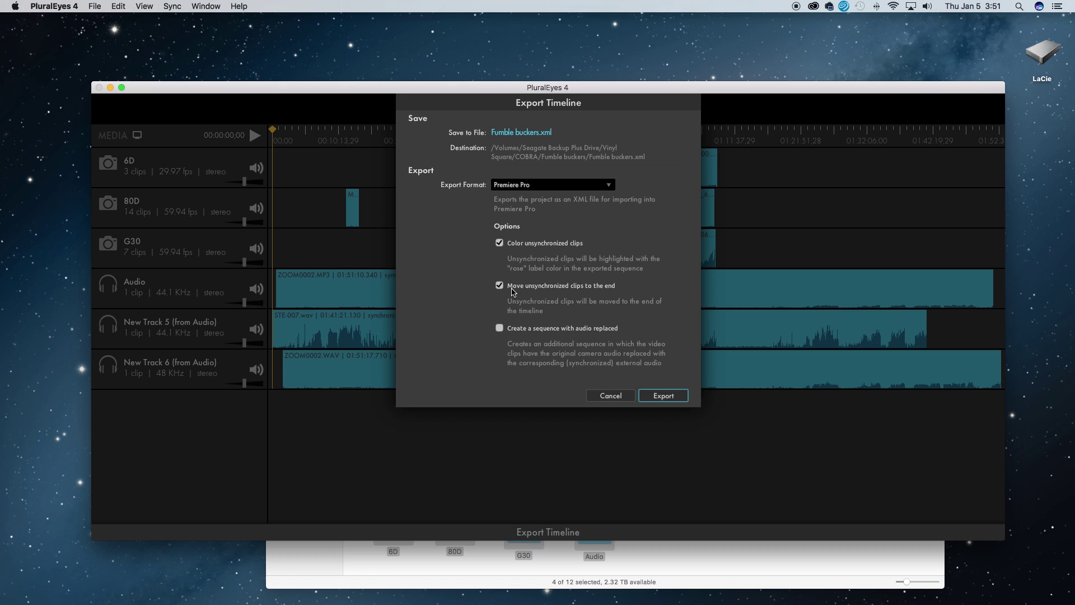
left_click(666, 396)
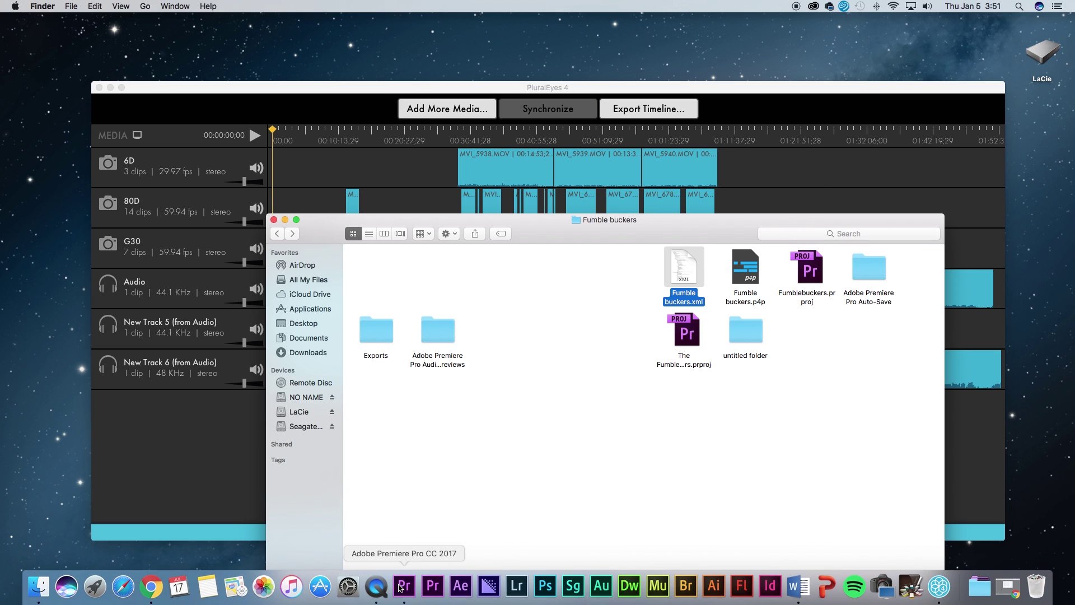
- Switch to Premiere Pro CC 2017 from the Dock
left_click(402, 586)
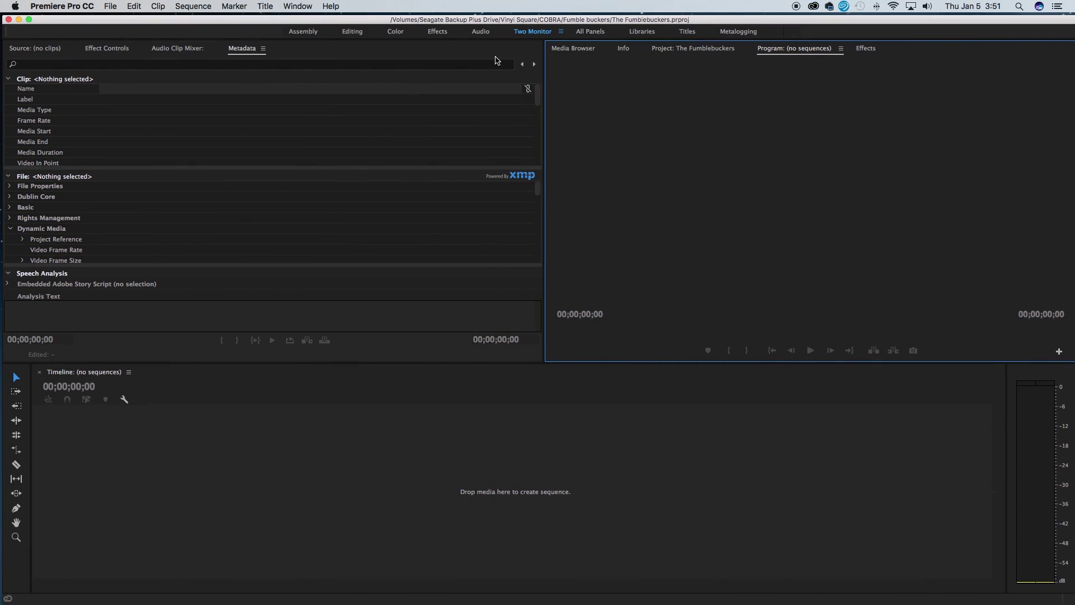
- In Media Browser, find Vinyl Square > COBRA > Fumble buckers and import Fumble buckers.xml
left_click(570, 51)
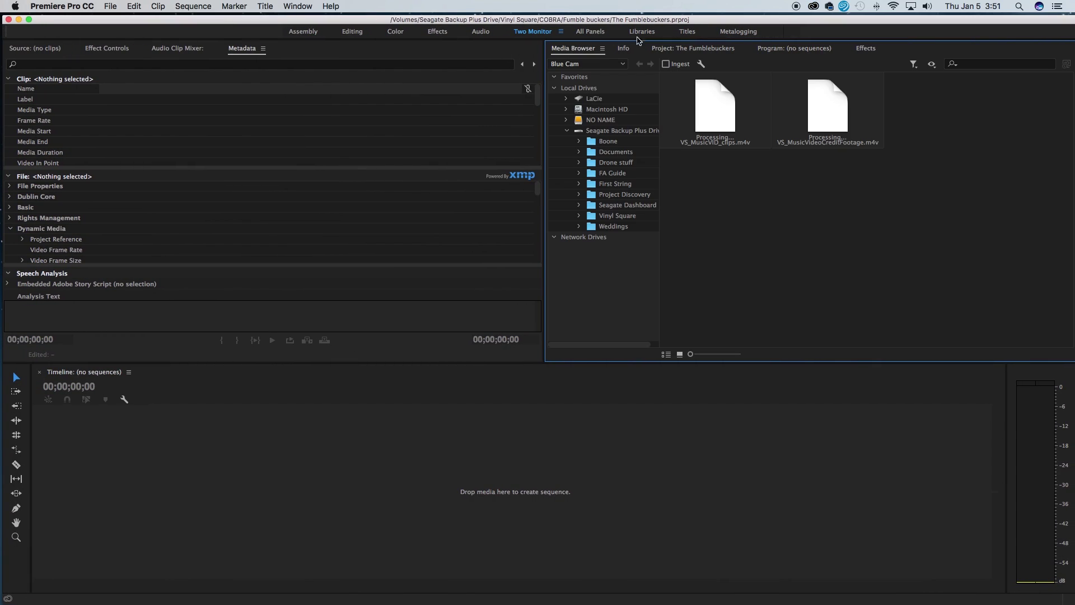
left_click(577, 219)
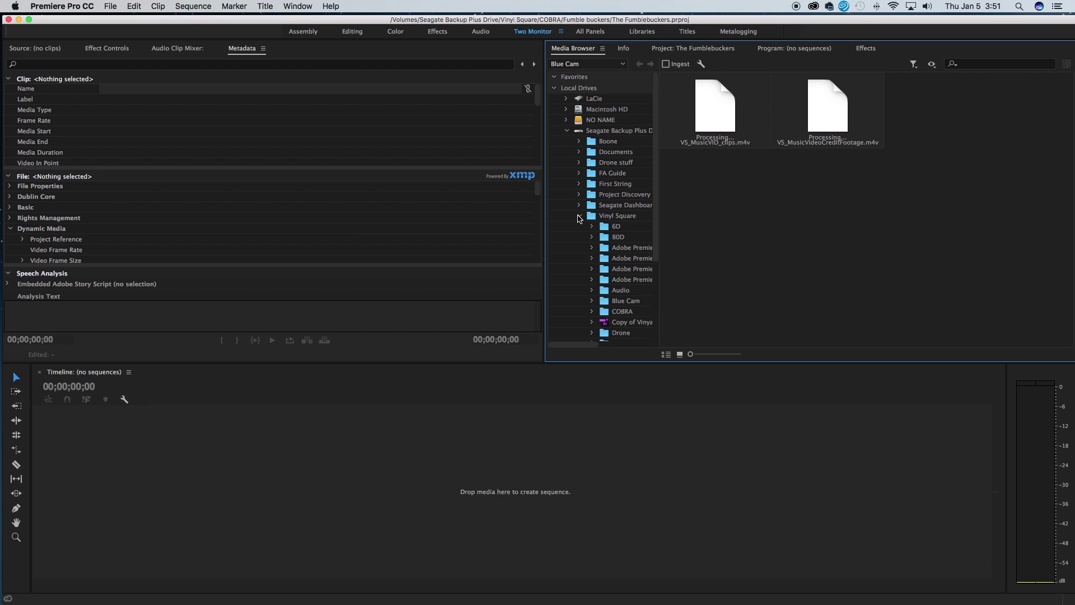
scroll(628, 283, "down", 5)
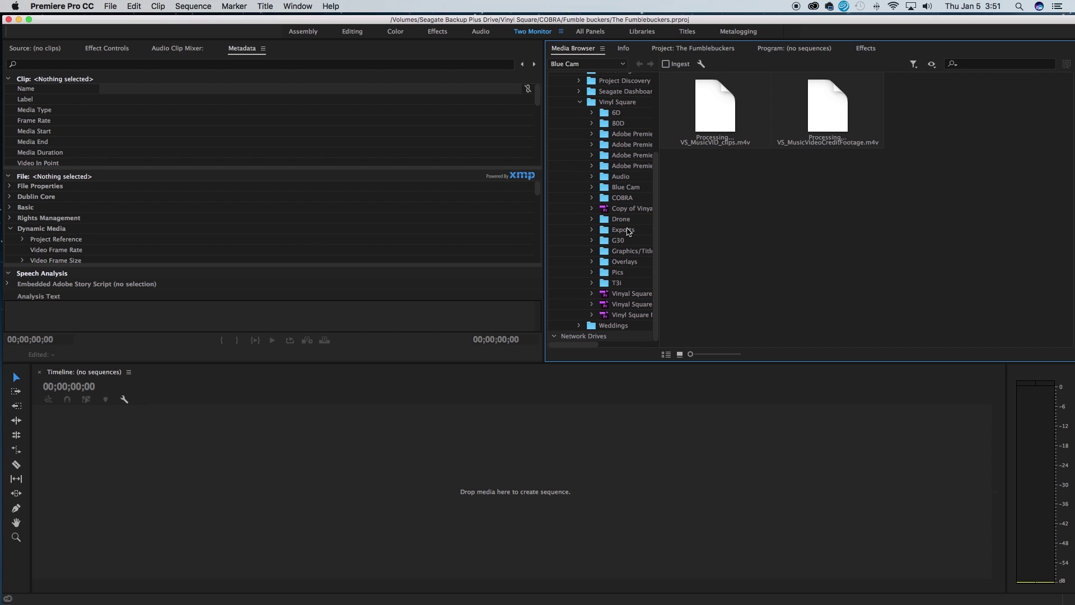
left_click(608, 202)
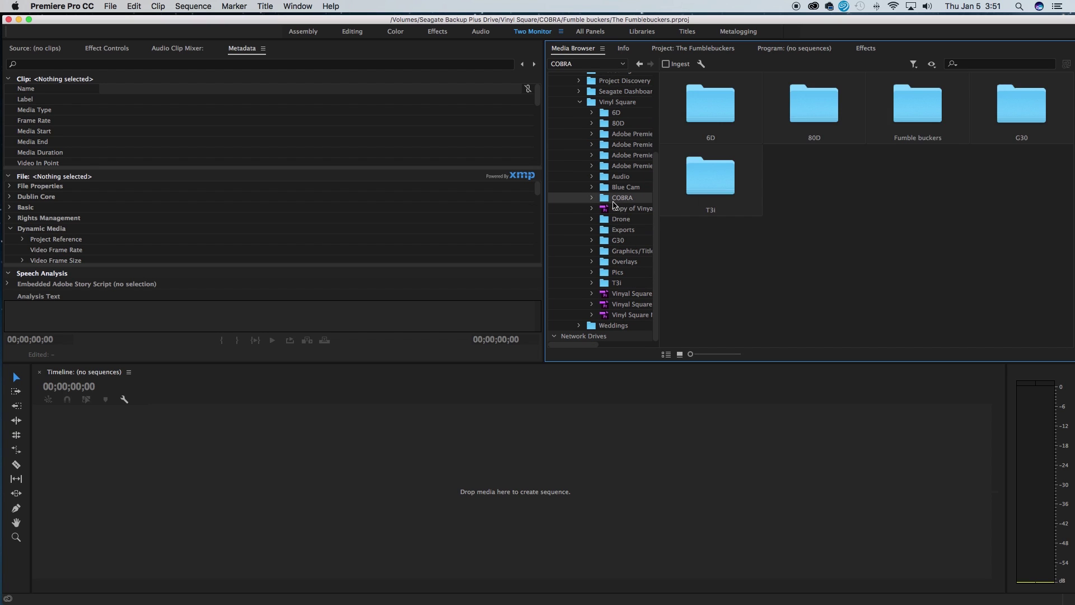
left_click(592, 199)
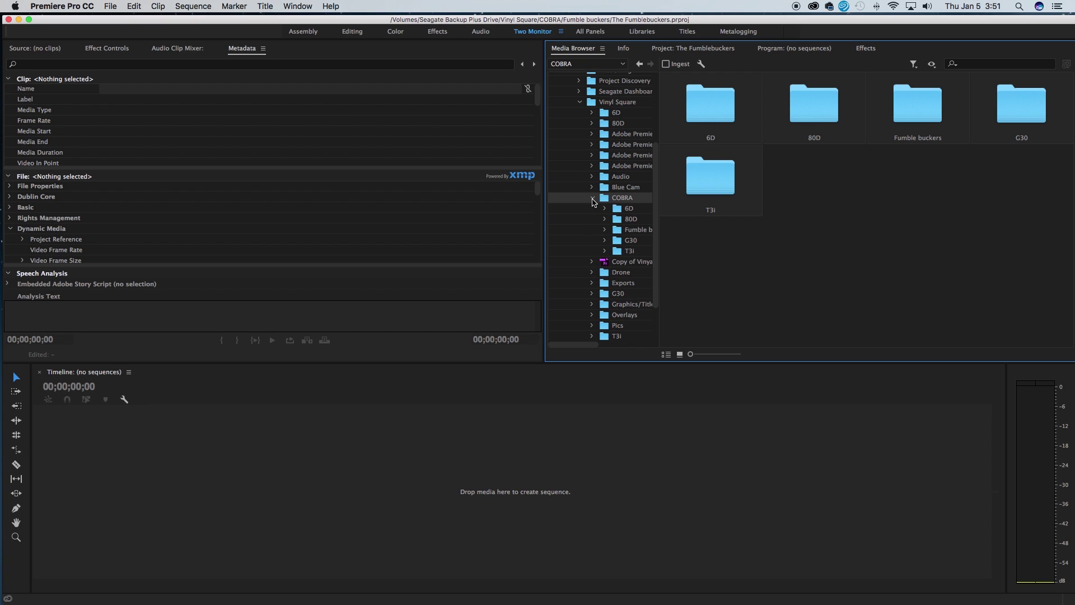
left_click(604, 229)
left_click(629, 231)
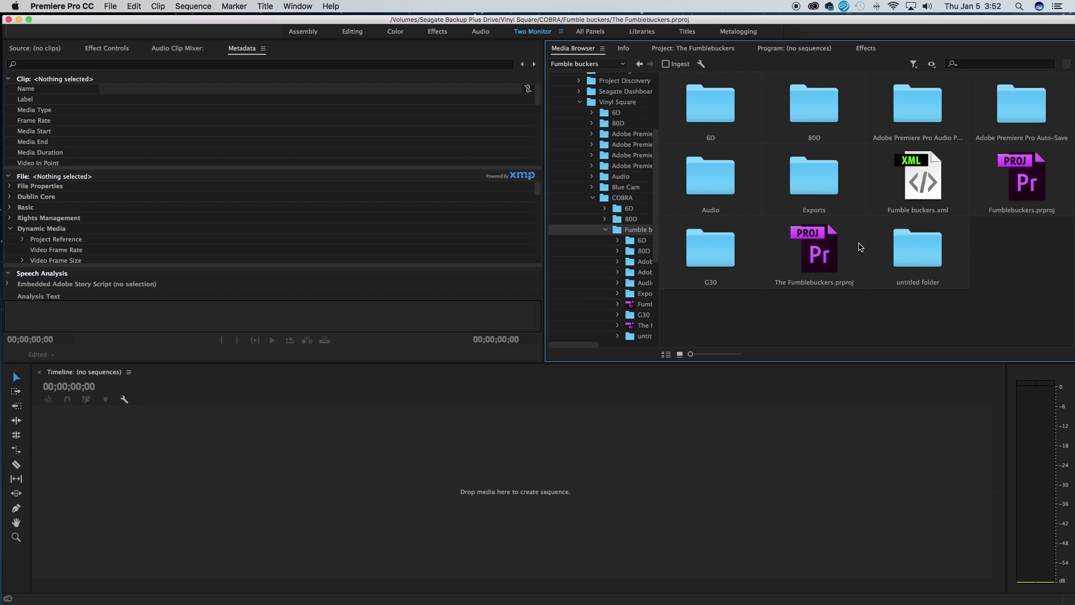
left_click(933, 178)
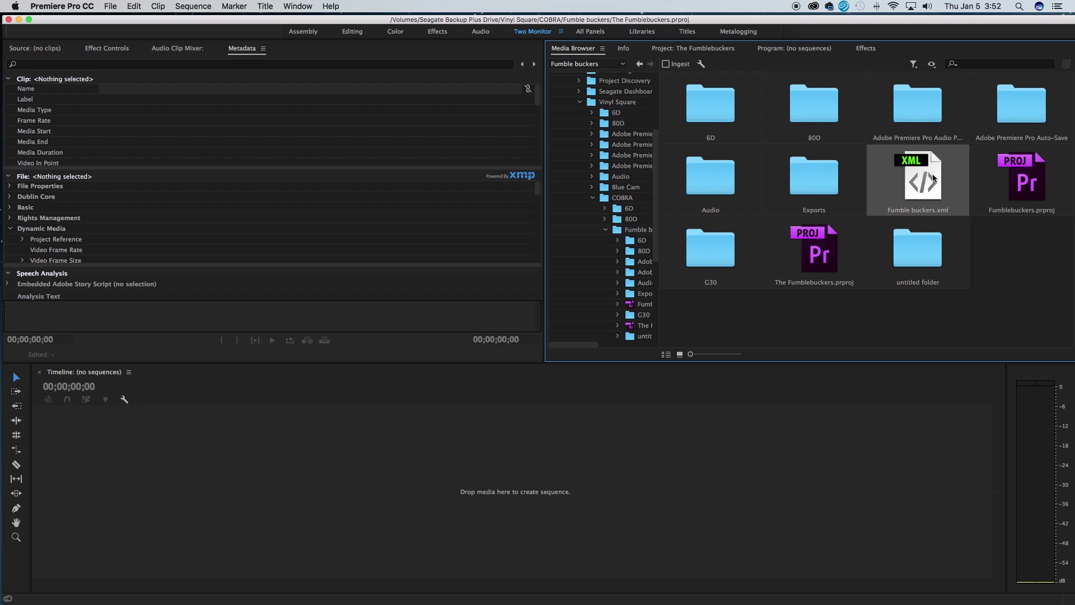
right_click(918, 190)
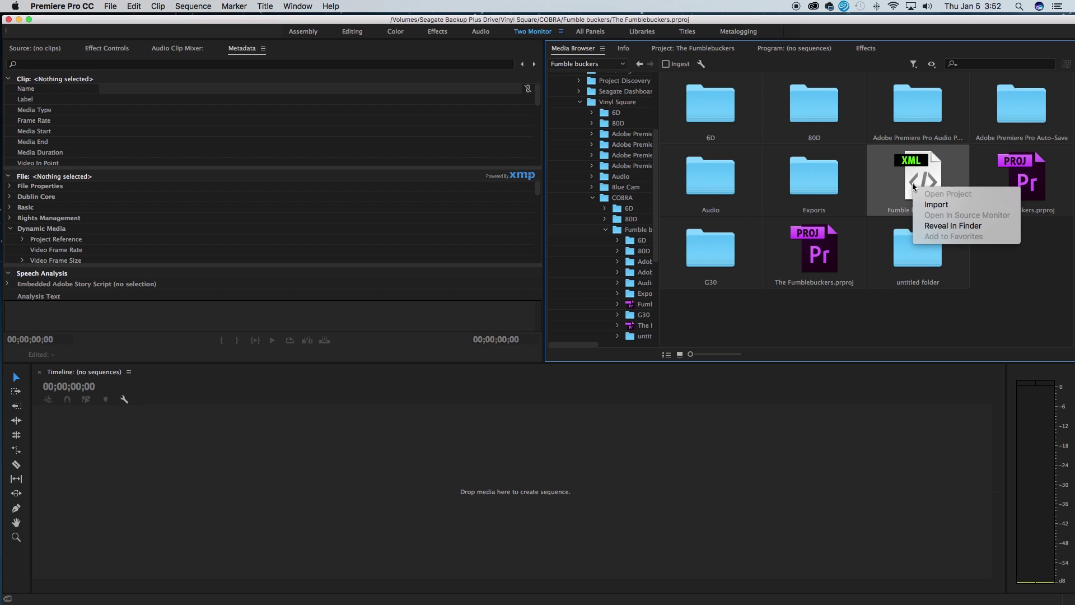
left_click(955, 205)
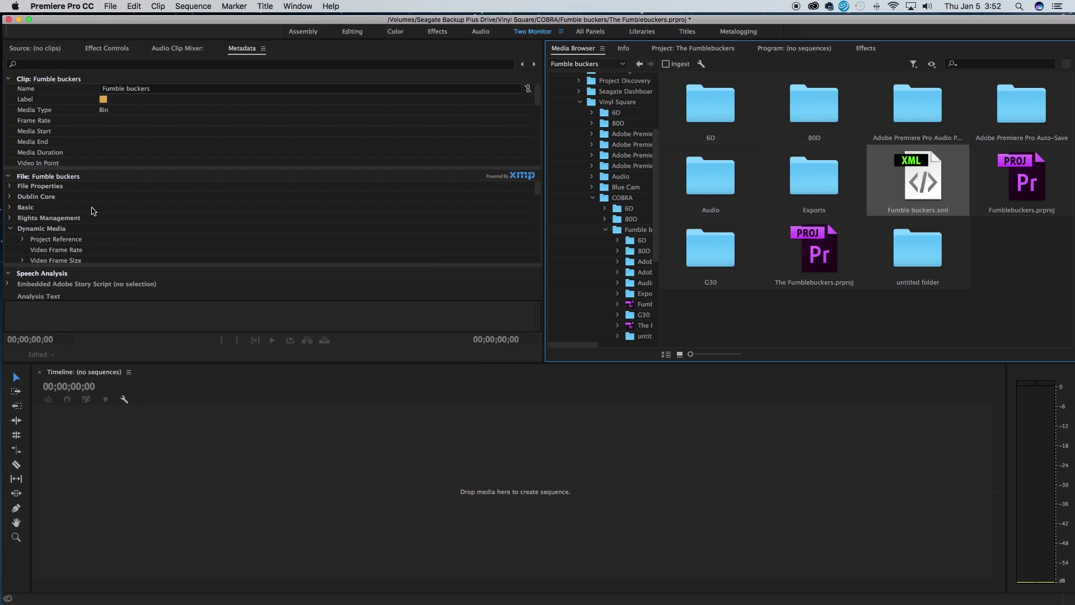
- Open Synced Sequence from the Fumble buckers bin and jump to 00;30;19;29 and 00;39;09;20
left_click(695, 51)
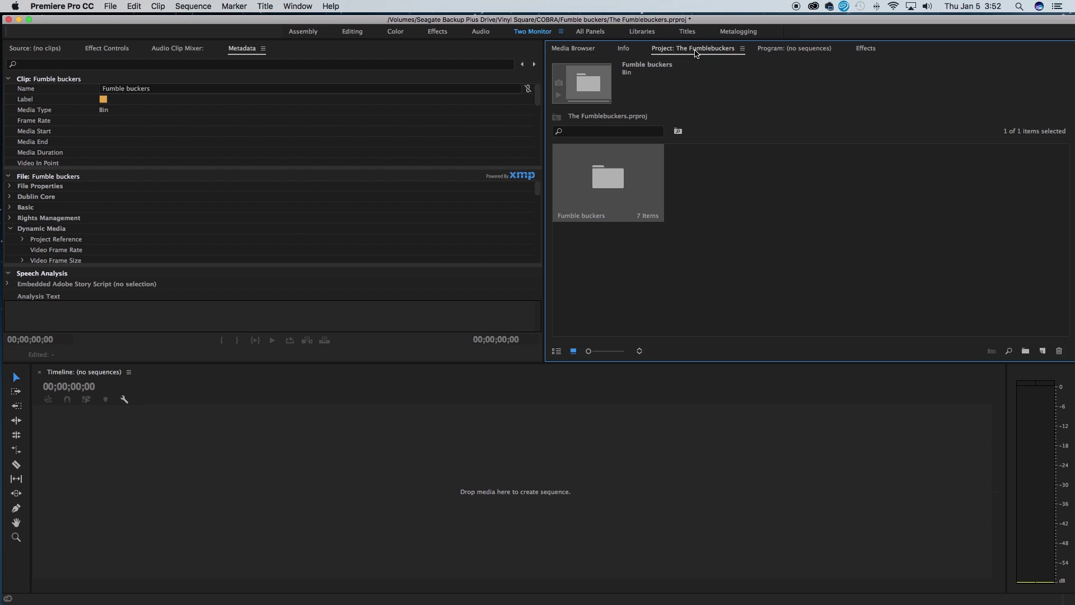
double_click(639, 193)
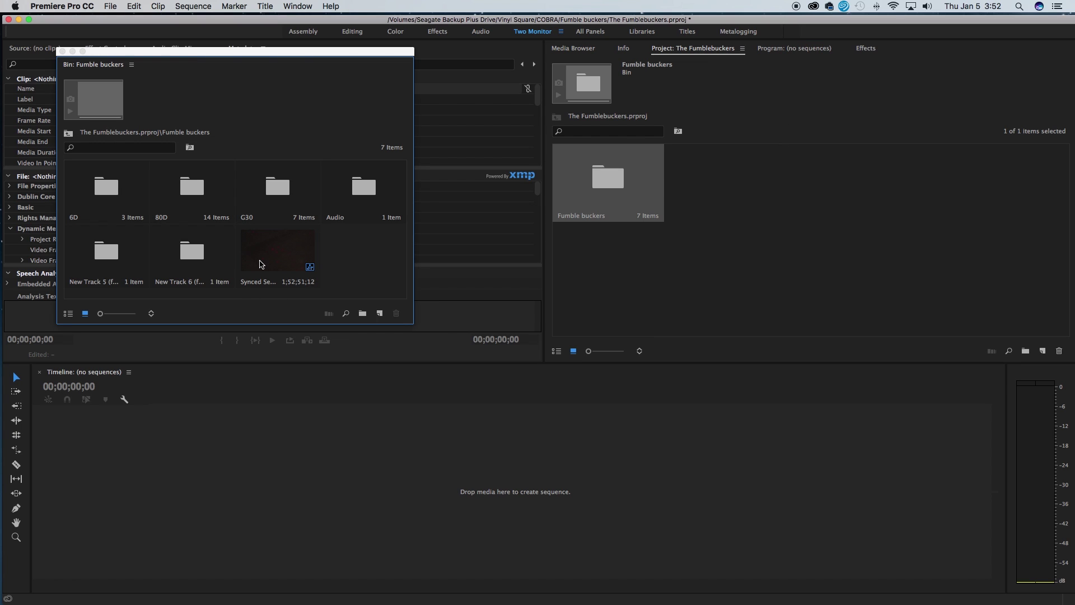
left_click(249, 258)
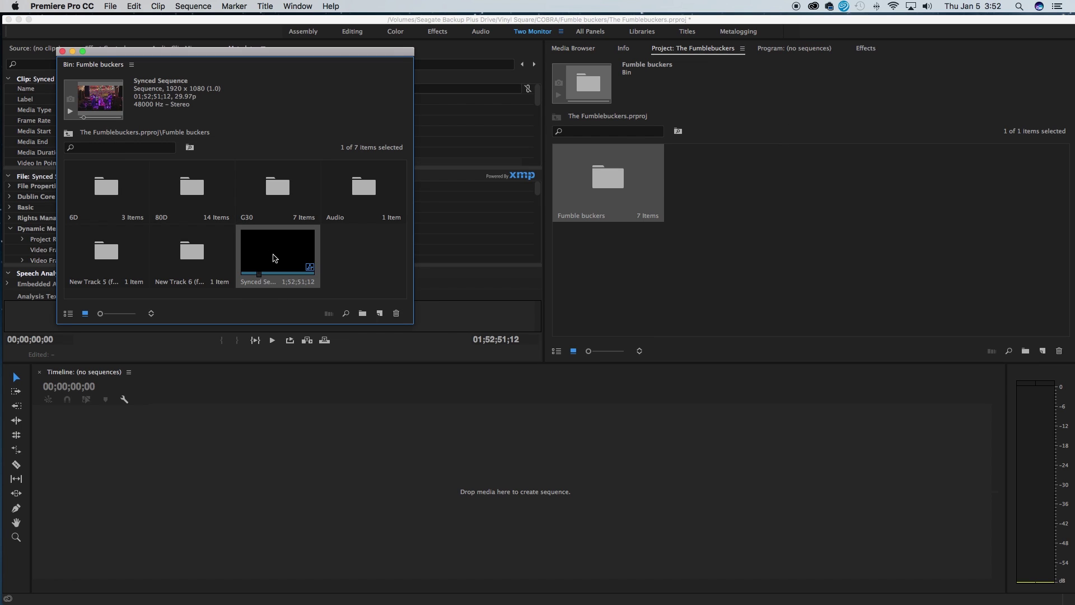
double_click(273, 258)
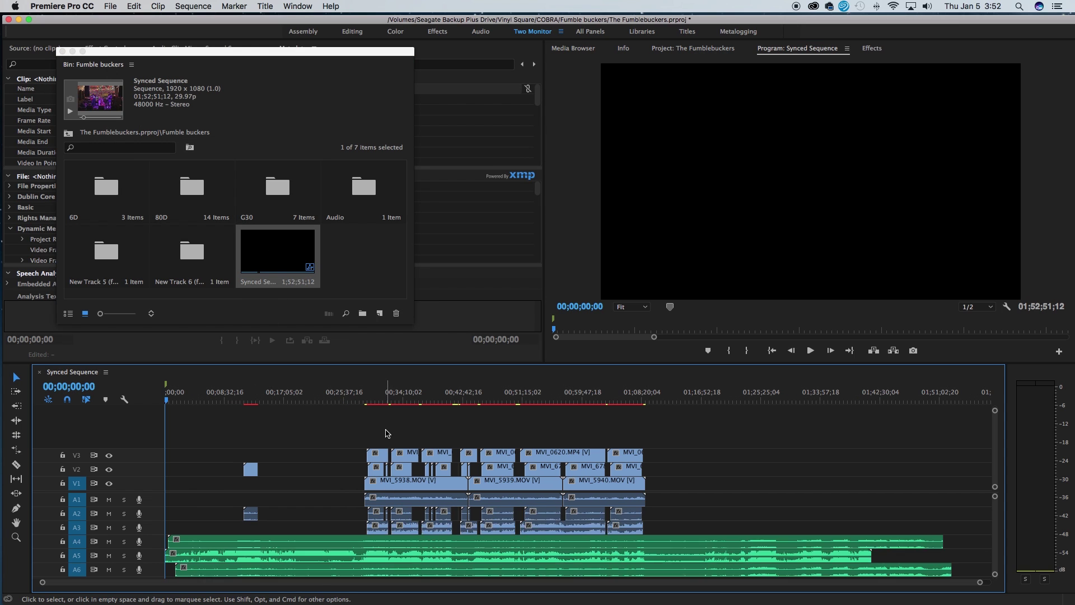
left_click(376, 401)
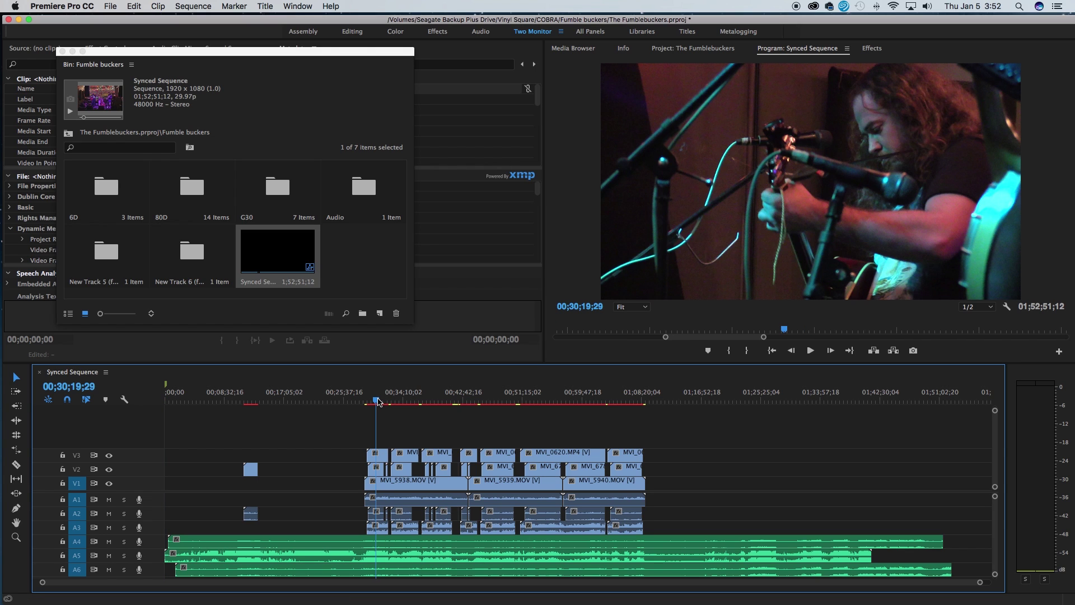
left_click(438, 400)
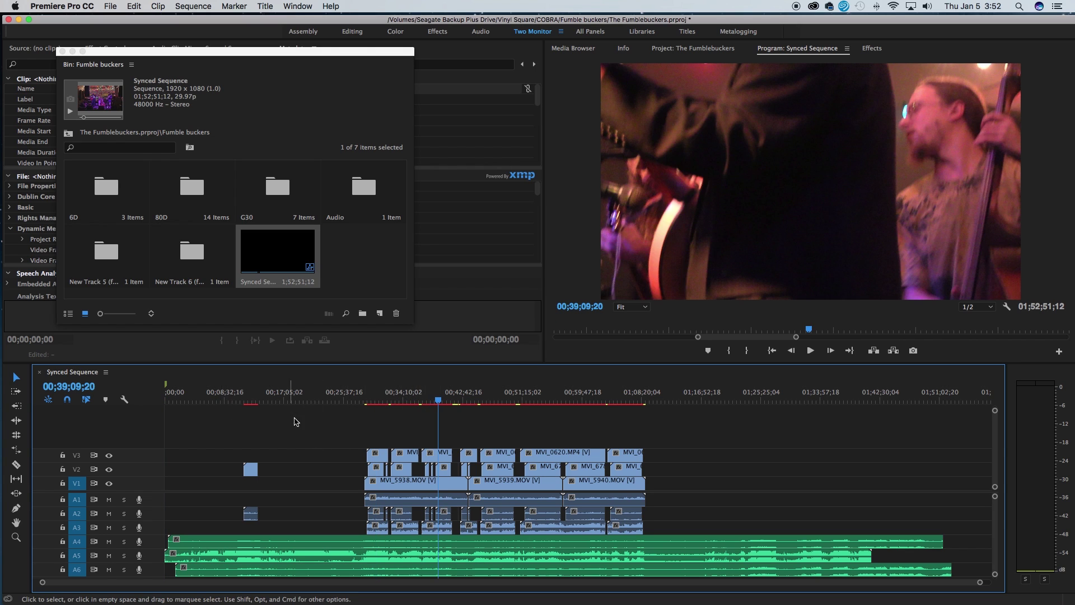
- Hide then restore V3 and V2 track output to compare camera angles, then select some clips
left_click(109, 455)
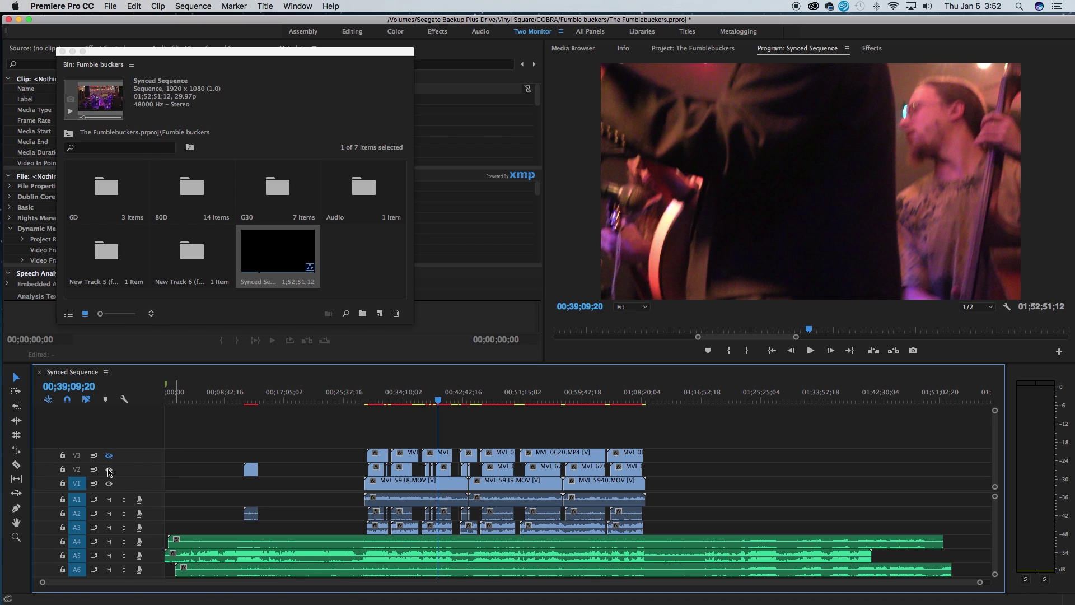
left_click(109, 470)
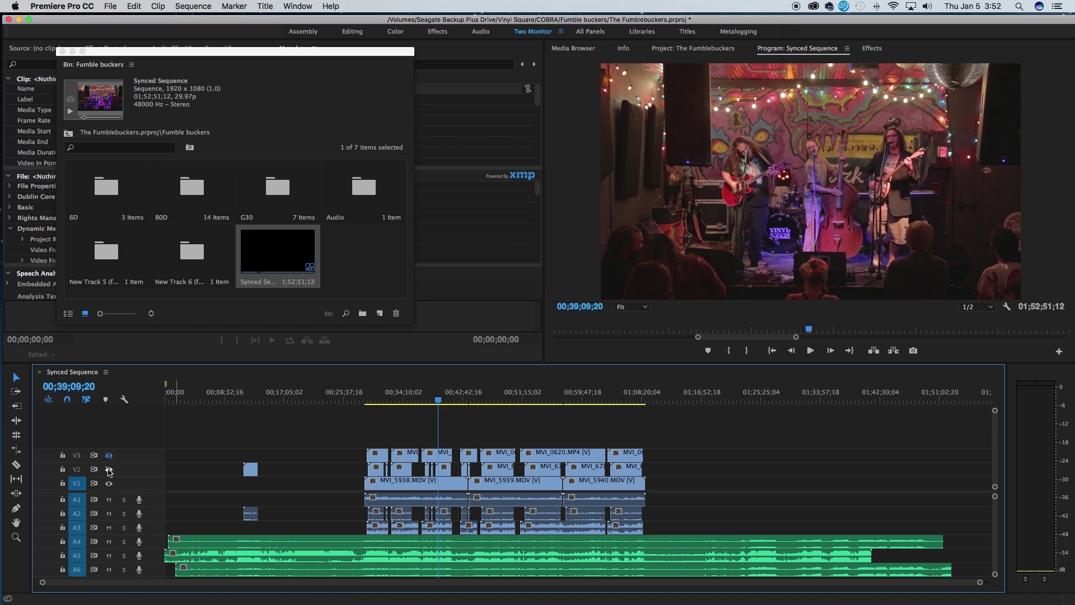
left_click(109, 470)
left_click(109, 455)
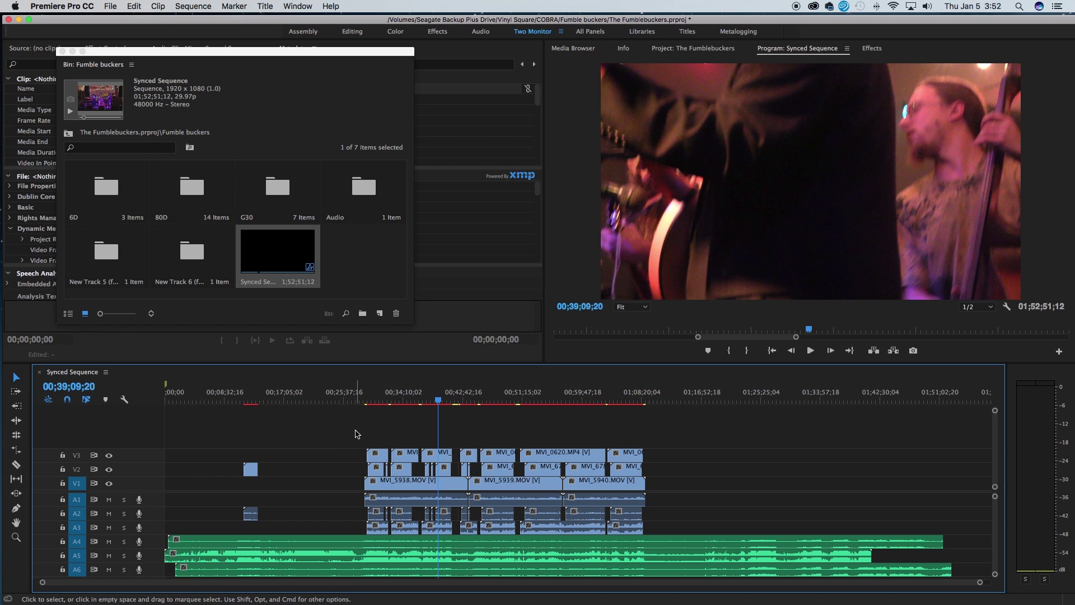
left_click_drag(356, 436, 700, 538)
- Scrub from 00;28;10;01 through the concert footage, stopping at the singer close-up at 00;47;40;00
left_click(333, 435)
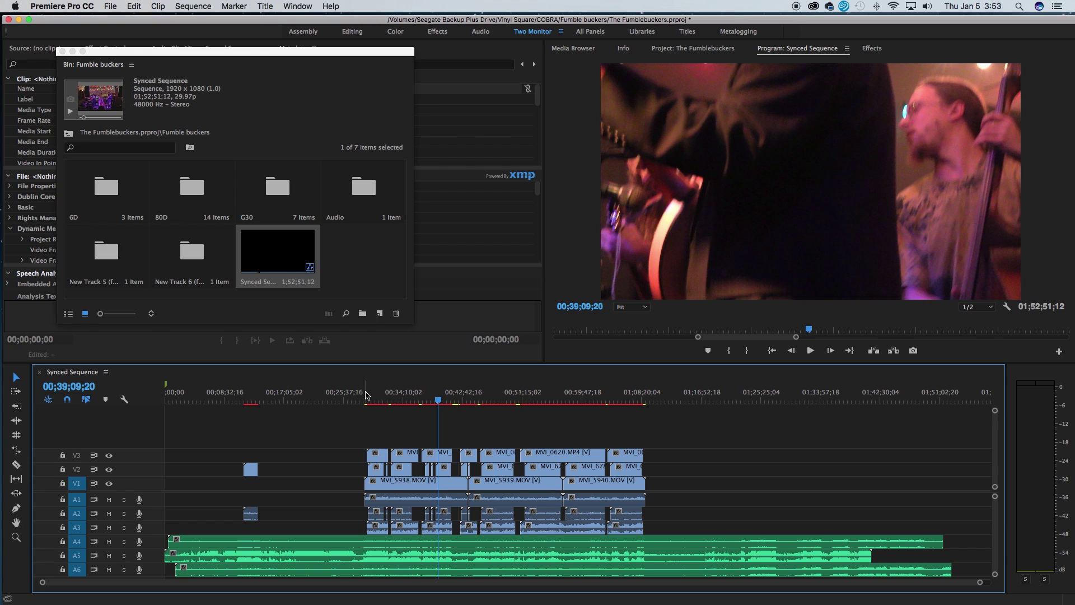
left_click(361, 398)
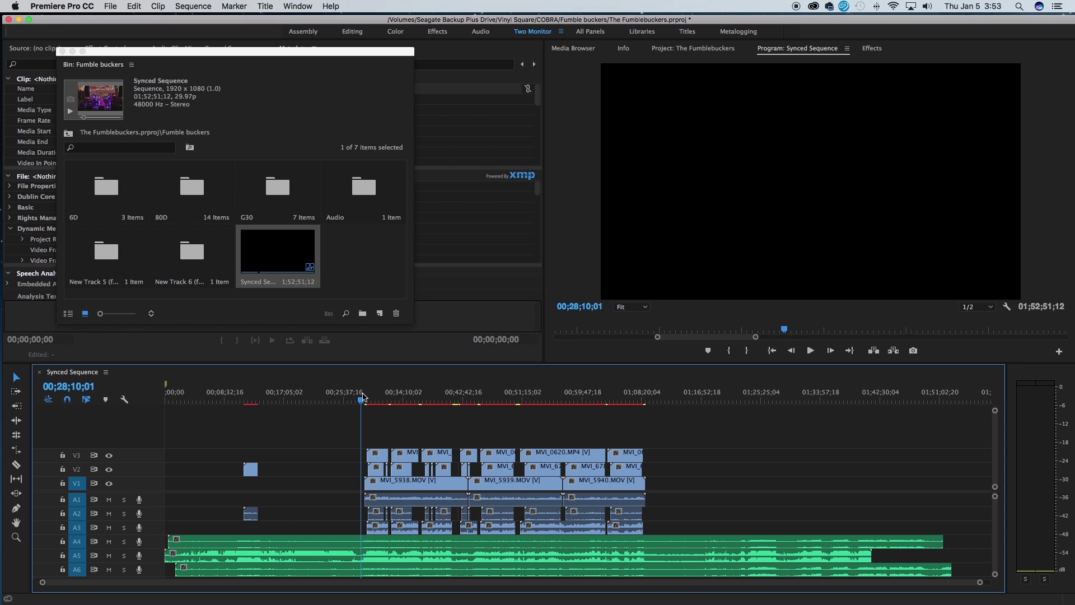
left_click_drag(367, 397, 441, 399)
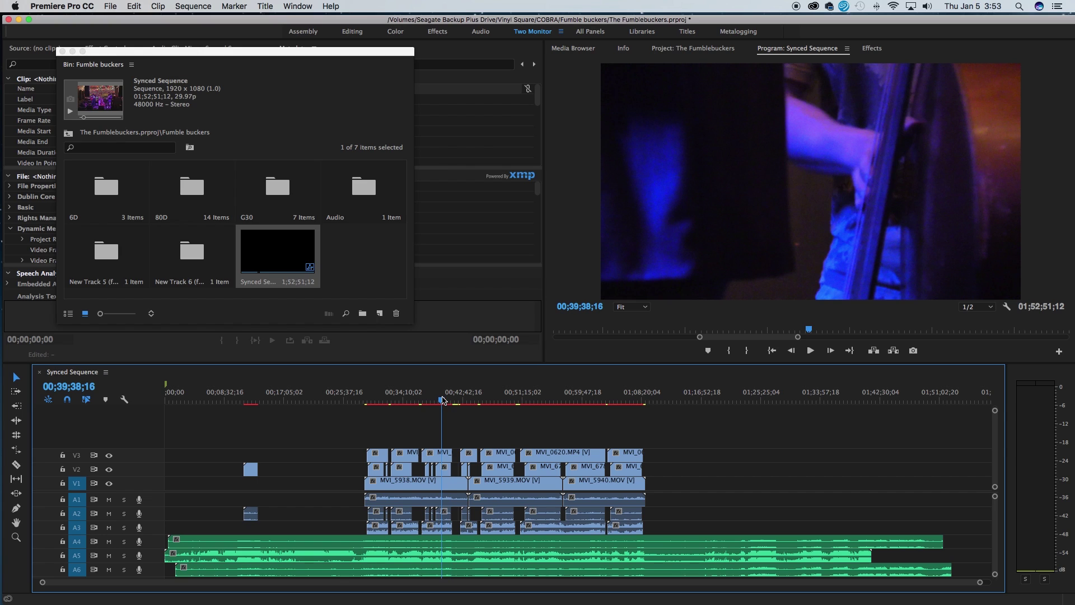
left_click(497, 399)
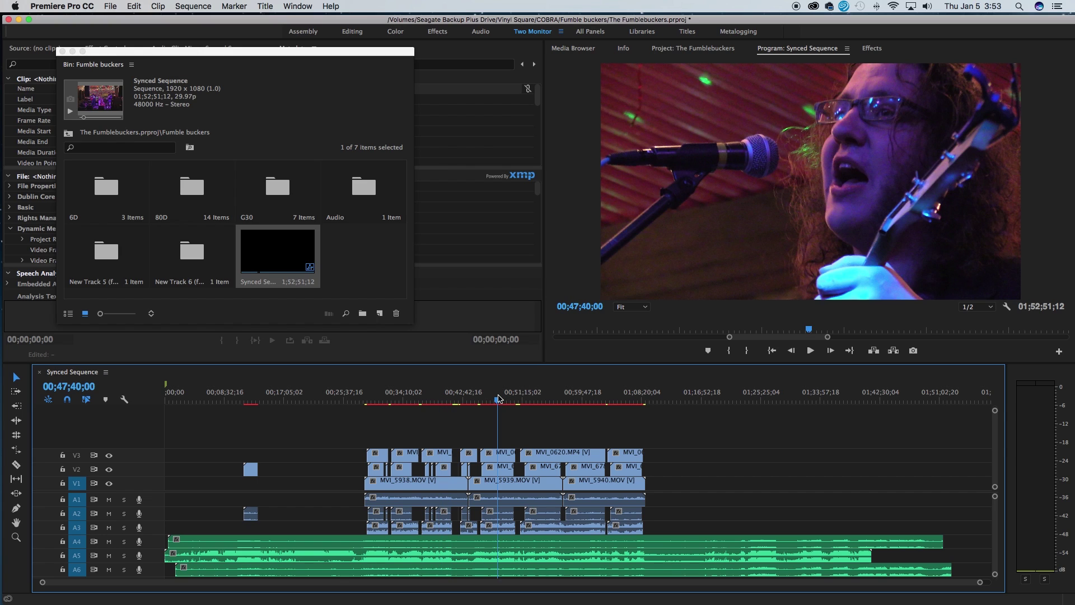